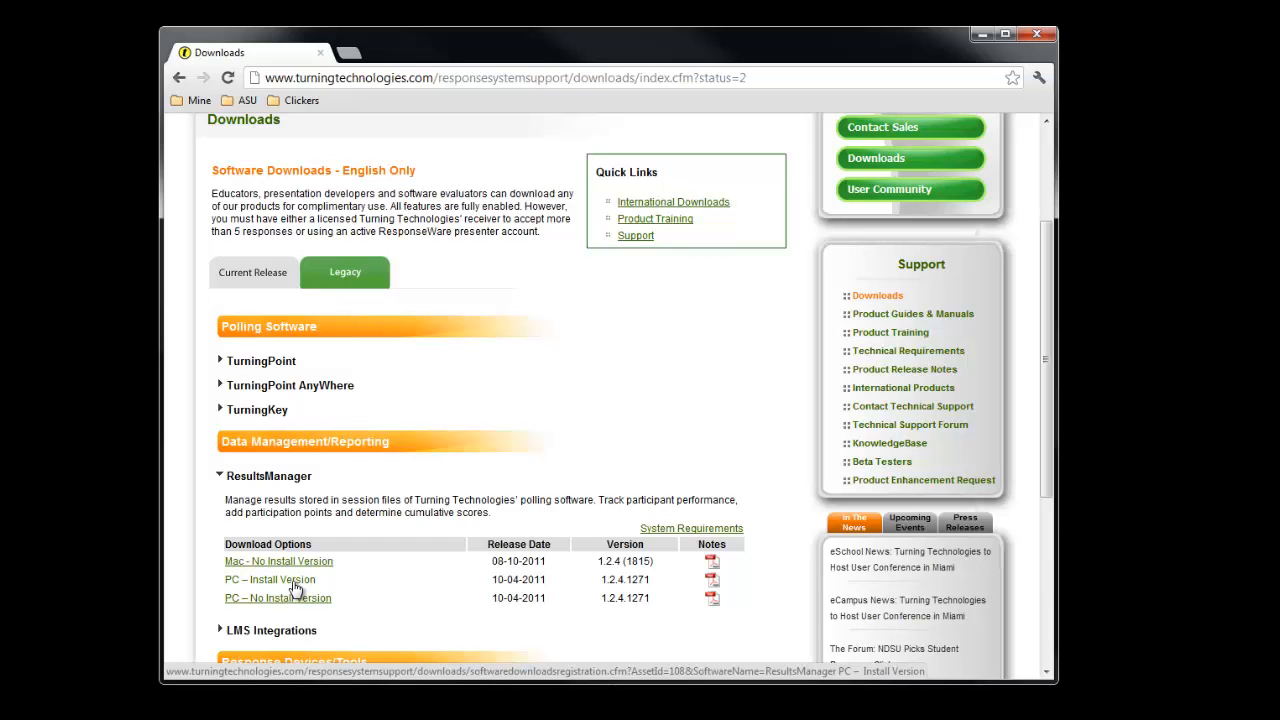
# Open the download registration form for the PC install version of ResultsManager and review its required fields.
pyautogui.click(294, 583)
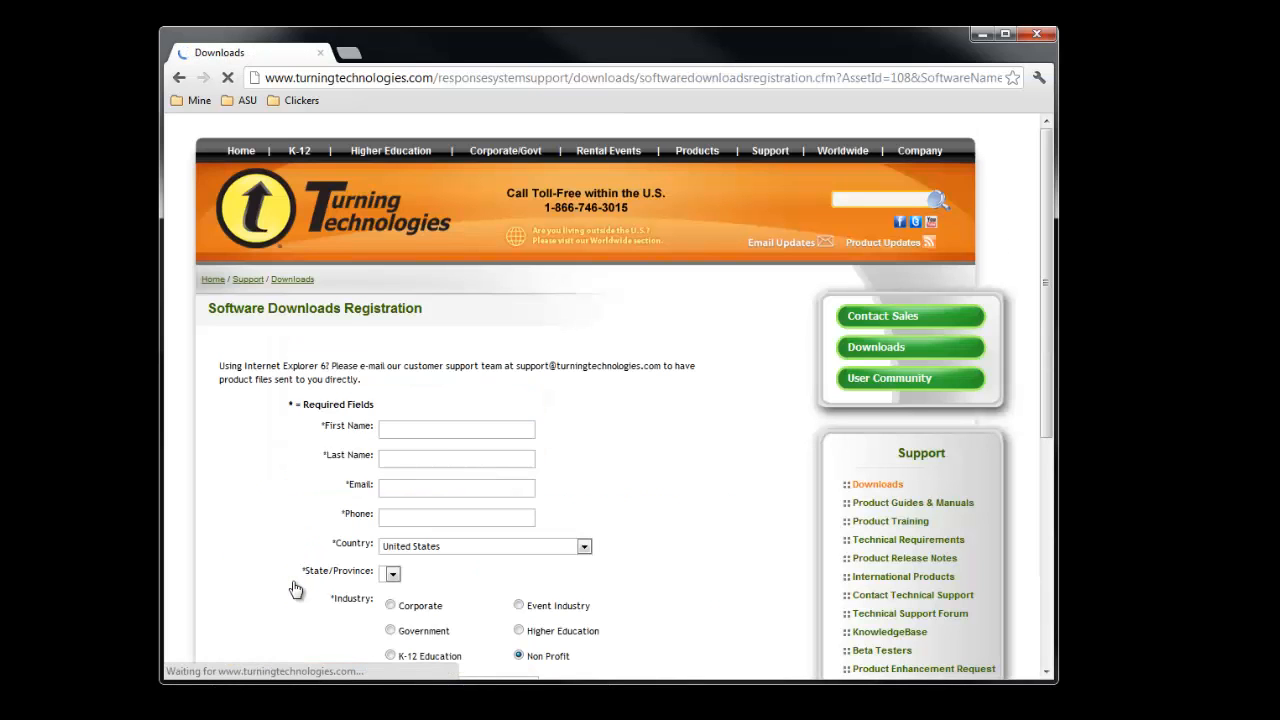
pyautogui.scroll(-1, 443, 430)
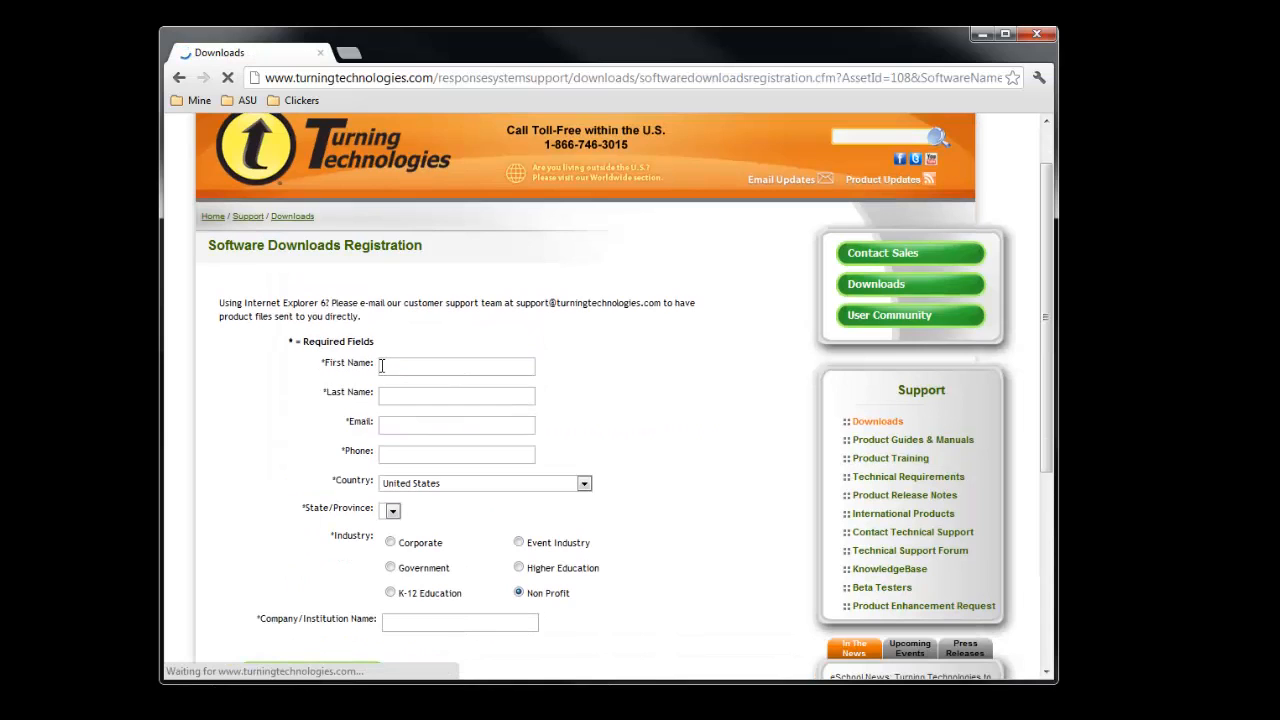
pyautogui.scroll(-1, 434, 483)
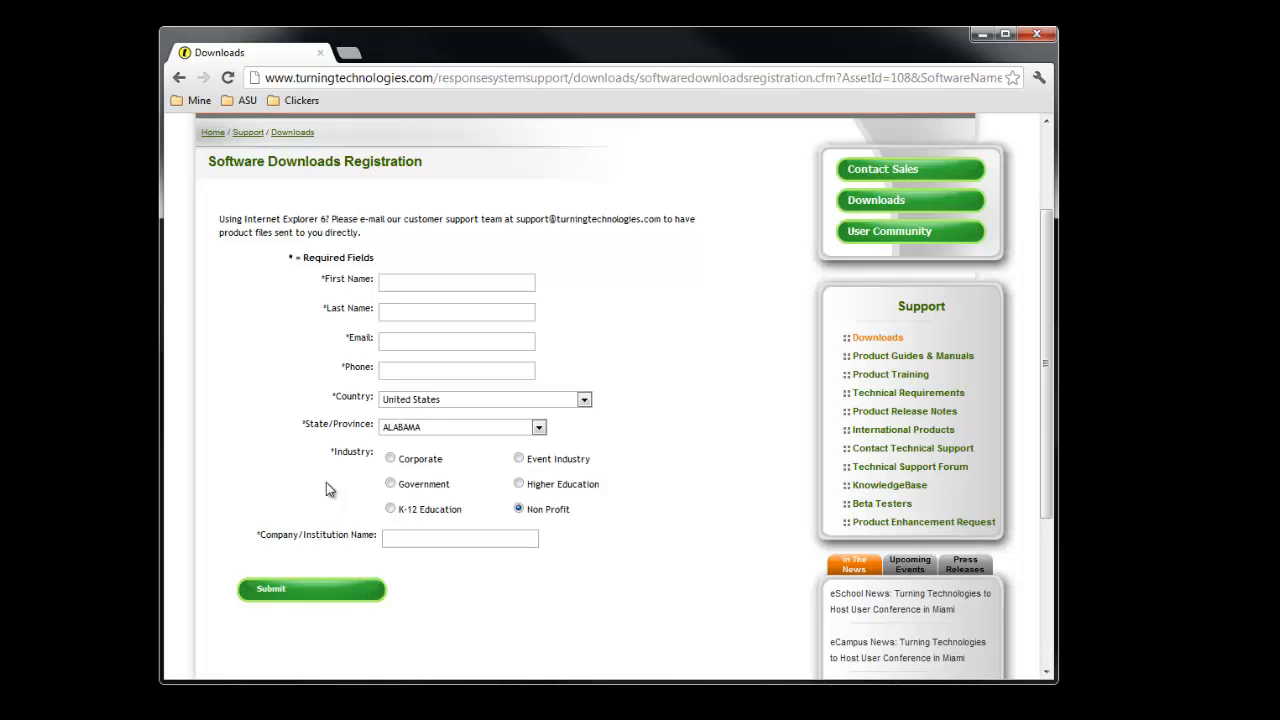
pyautogui.scroll(3, 326, 482)
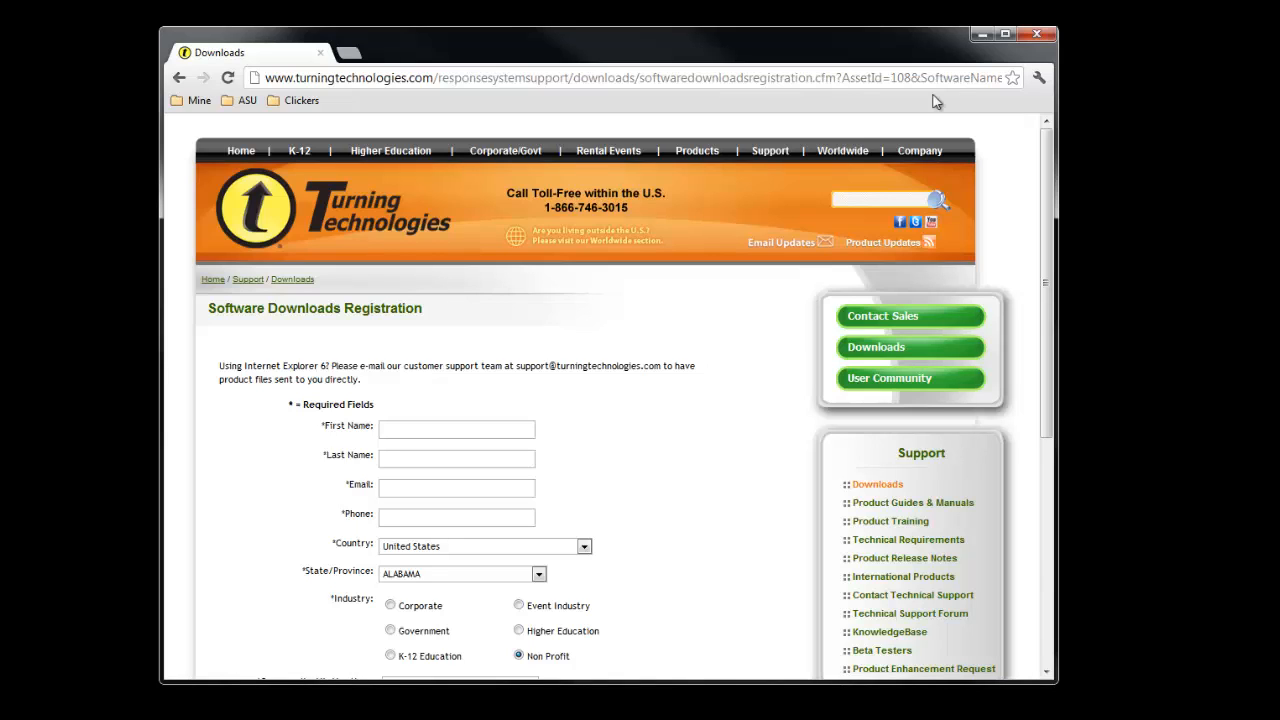
# Switch from the browser to the Clickers folder and launch ResultsManager from its shortcut.
pyautogui.click(983, 37)
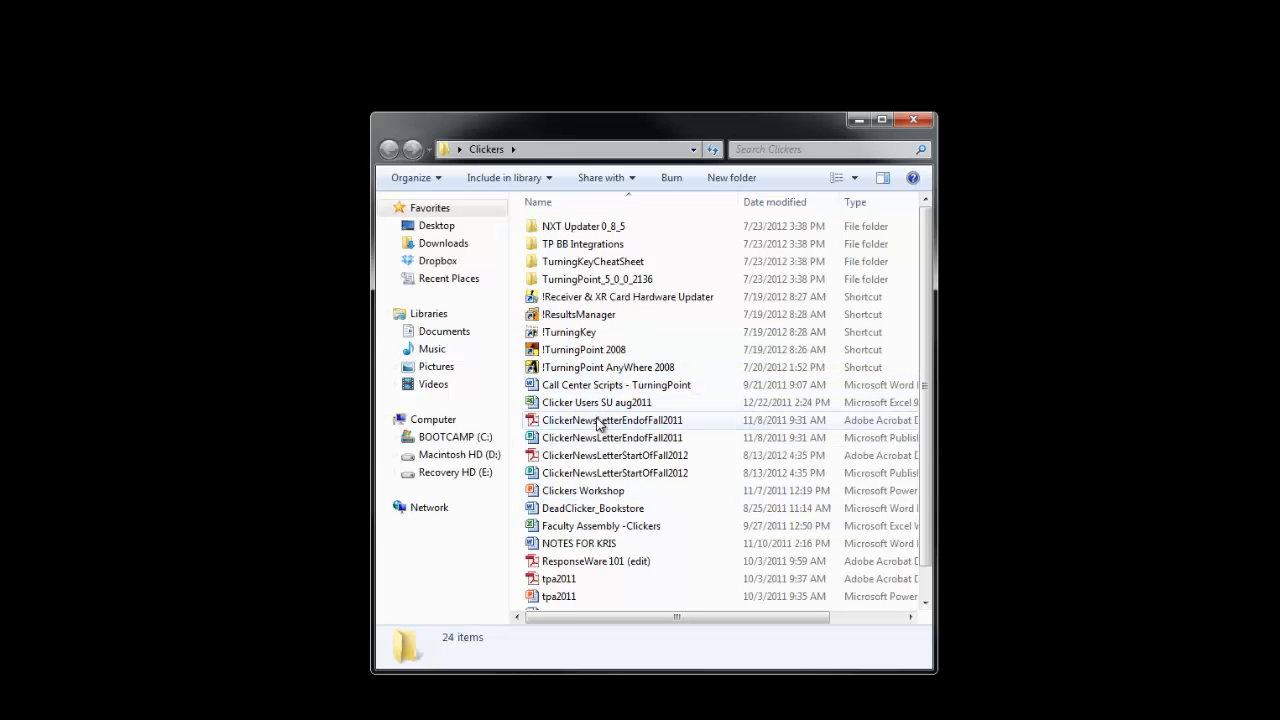
pyautogui.click(590, 315)
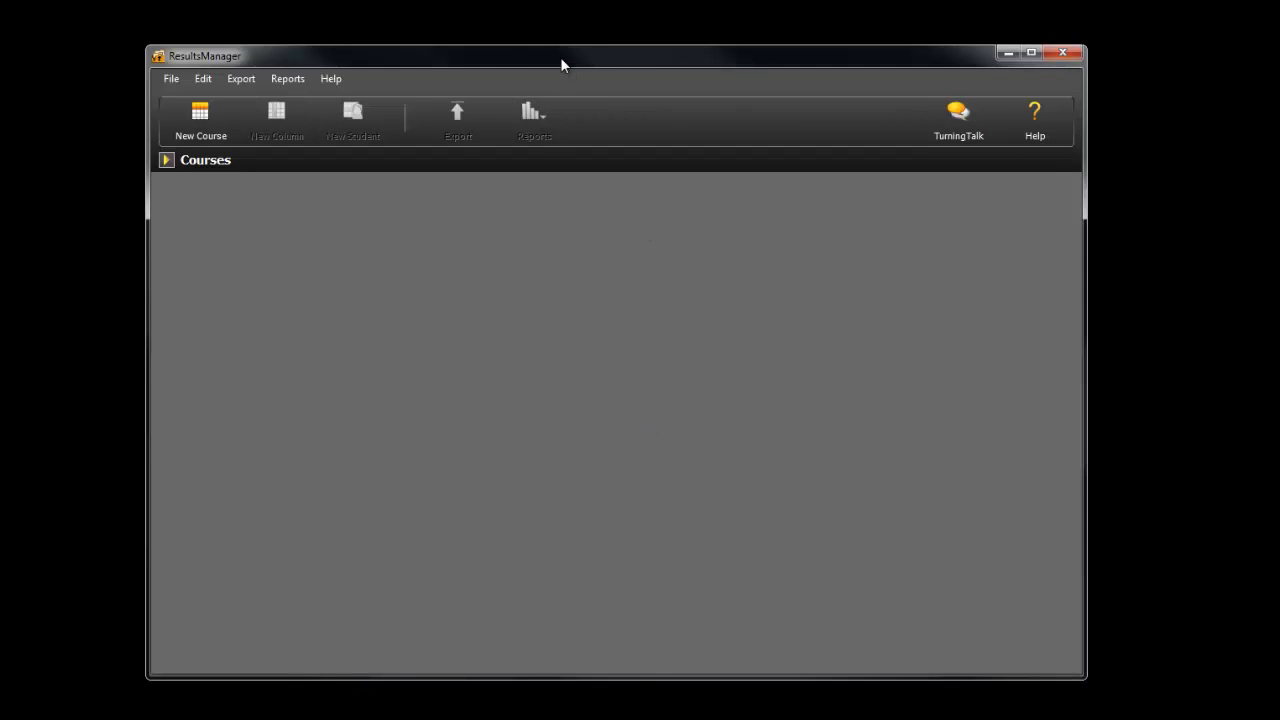
pyautogui.moveTo(552, 50); pyautogui.dragTo(560, 47)
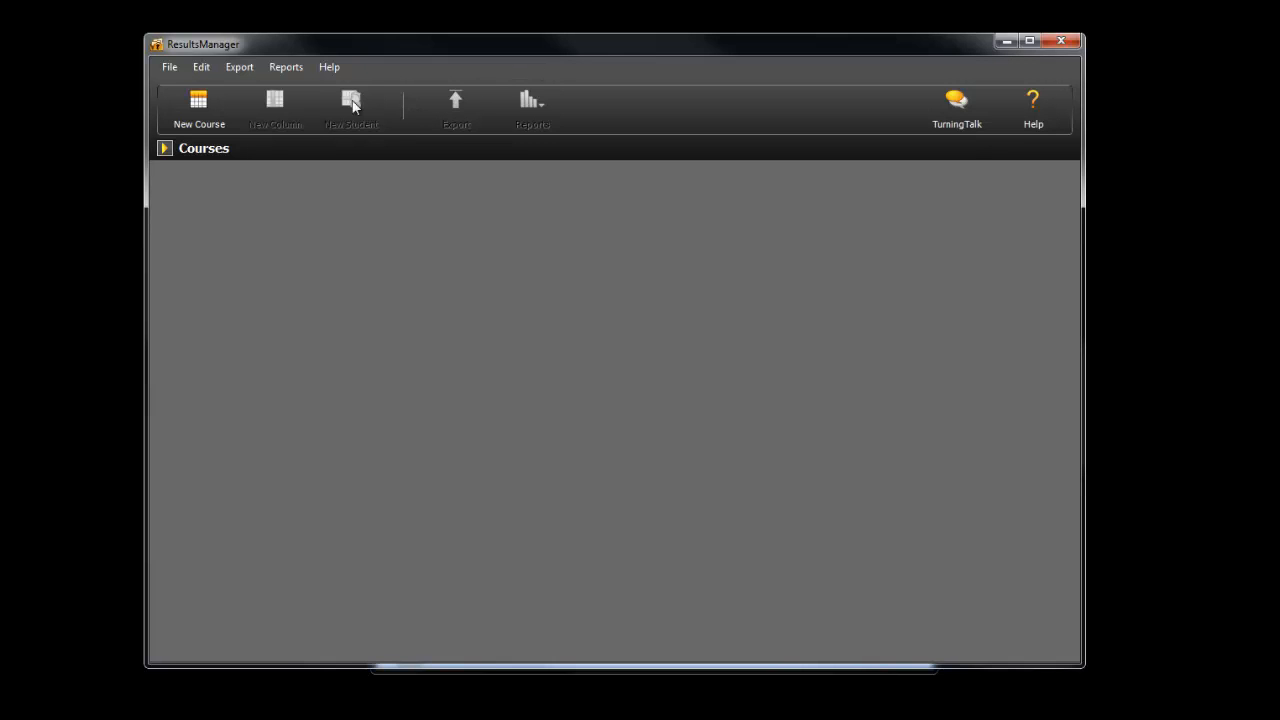
# Start a new course based on an existing participant list and browse to the Participants folder in Documents > TPAW.
pyautogui.click(196, 108)
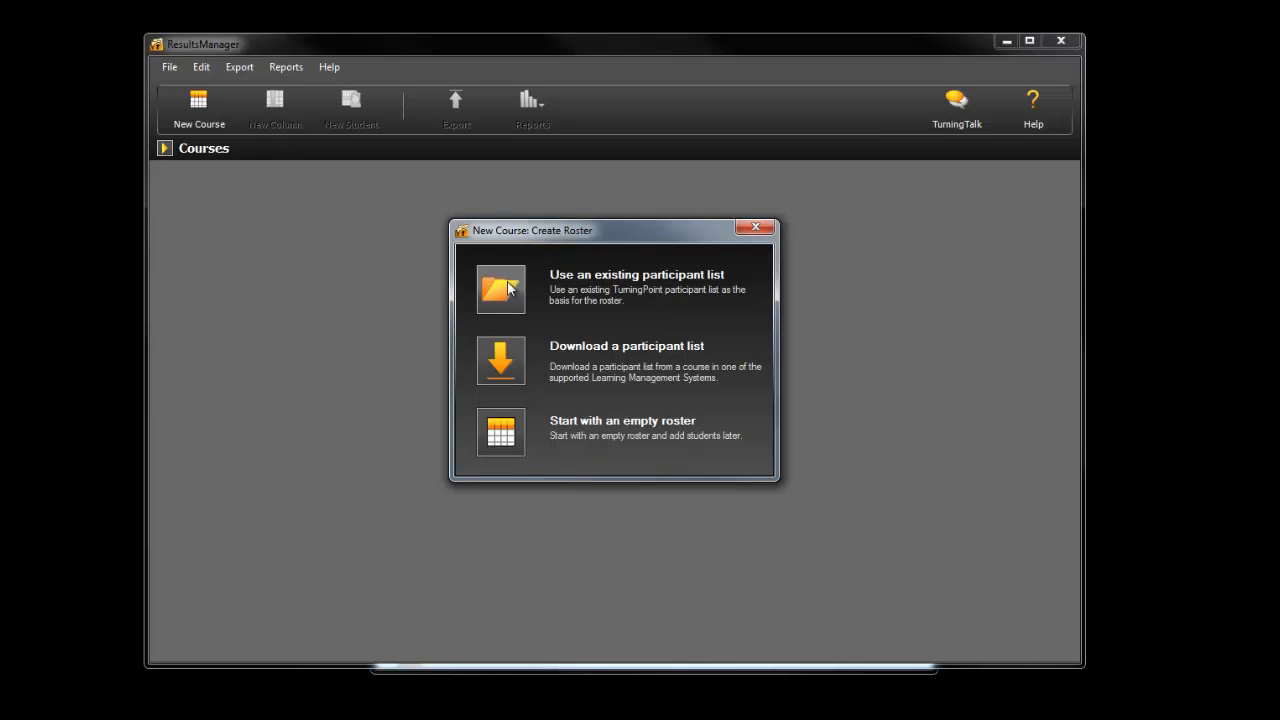
pyautogui.click(501, 289)
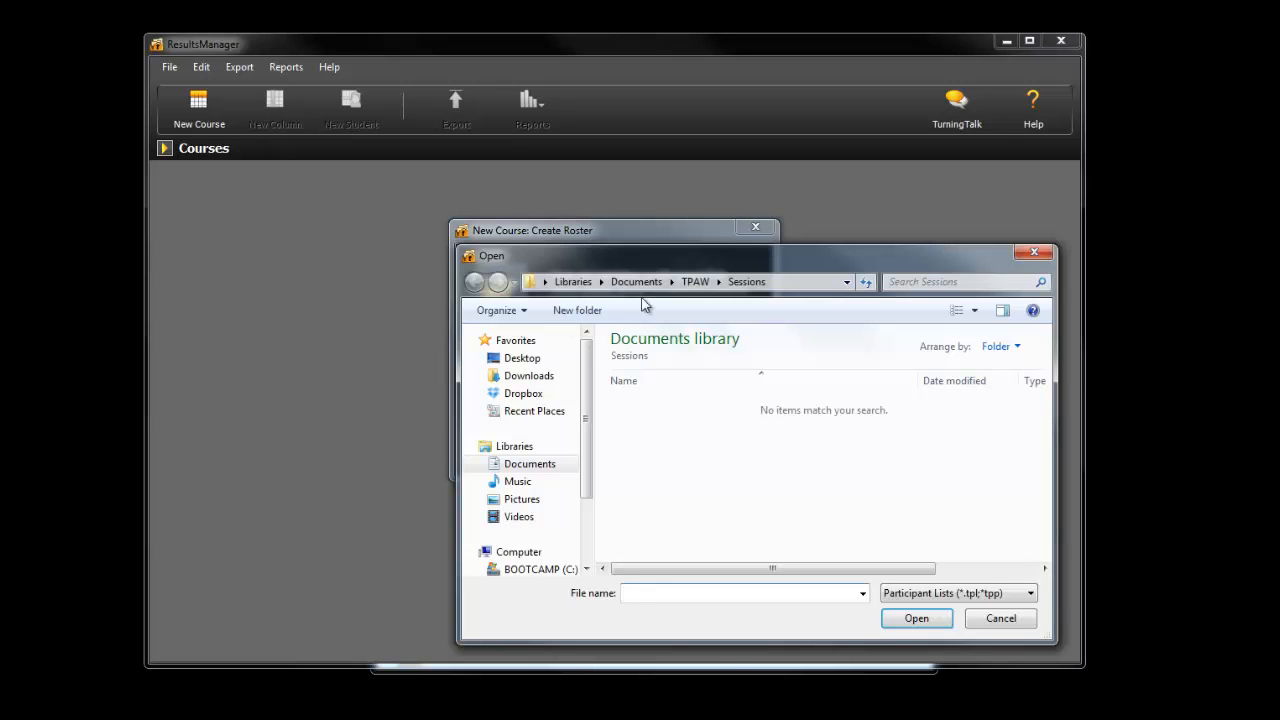
pyautogui.moveTo(661, 265); pyautogui.dragTo(607, 247)
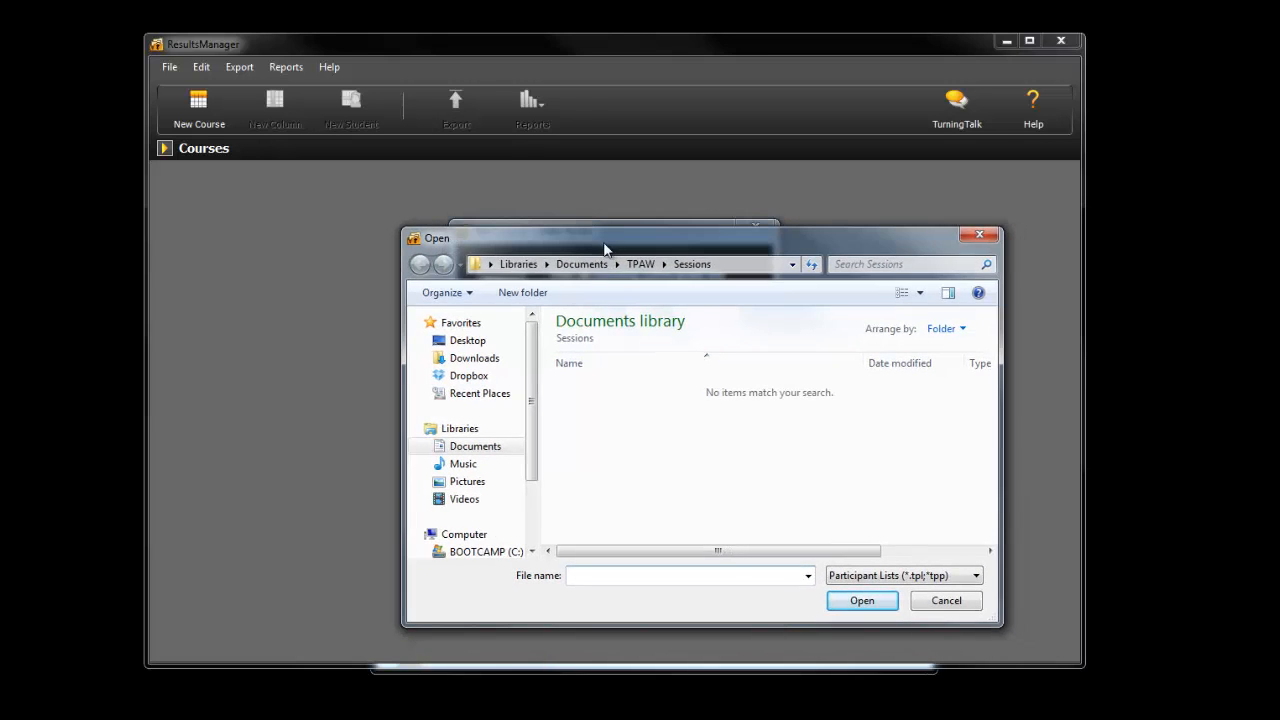
pyautogui.click(473, 447)
pyautogui.doubleClick(603, 533)
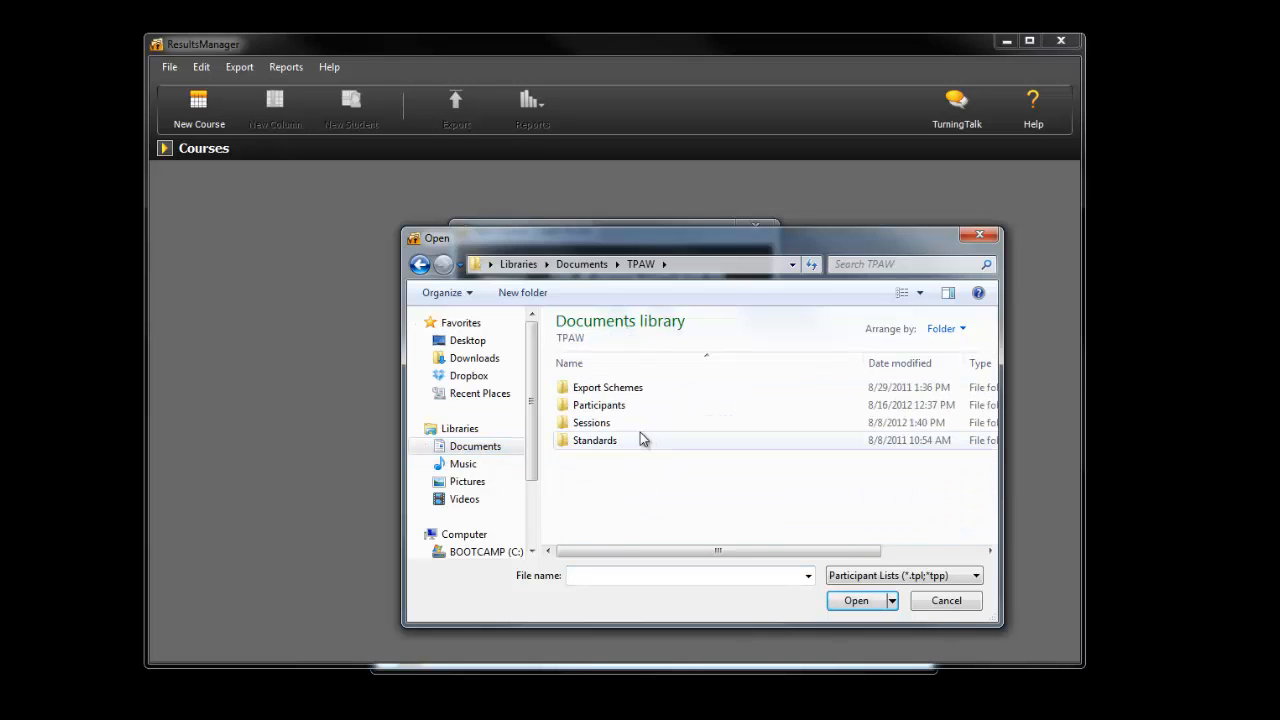
pyautogui.doubleClick(609, 405)
pyautogui.click(592, 464)
pyautogui.scroll(-10, 660, 495)
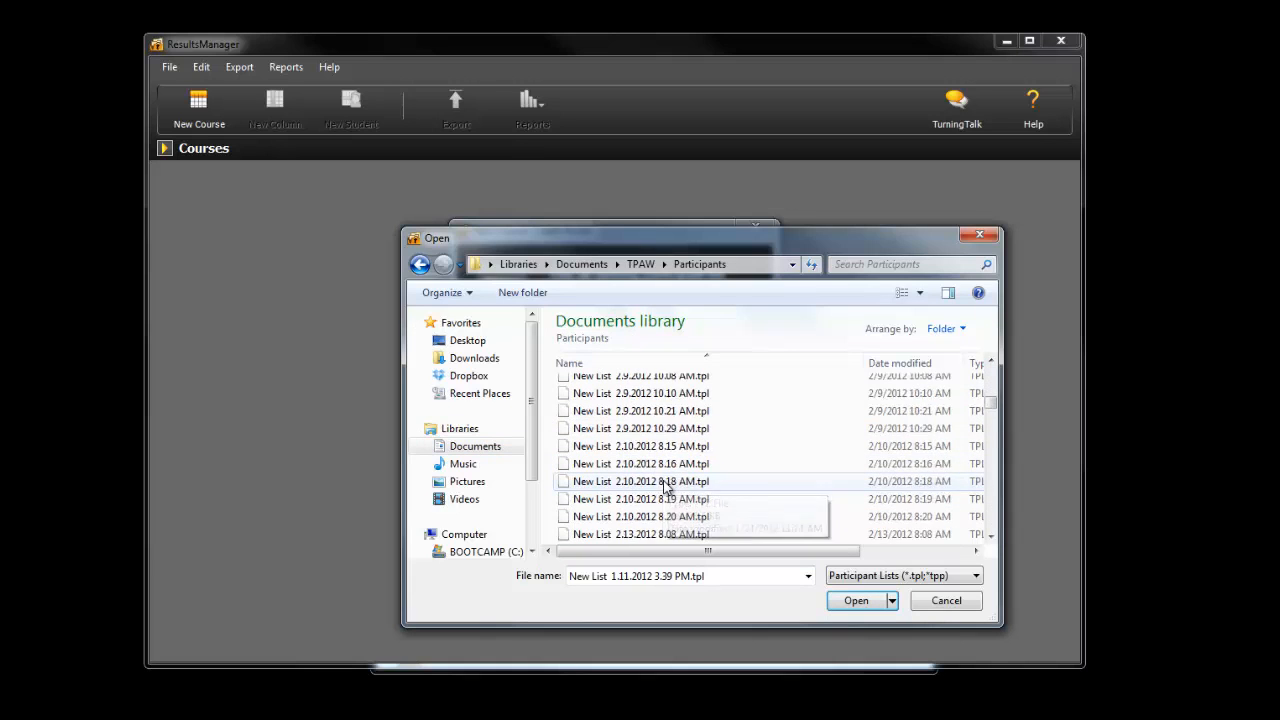
pyautogui.scroll(-5, 658, 513)
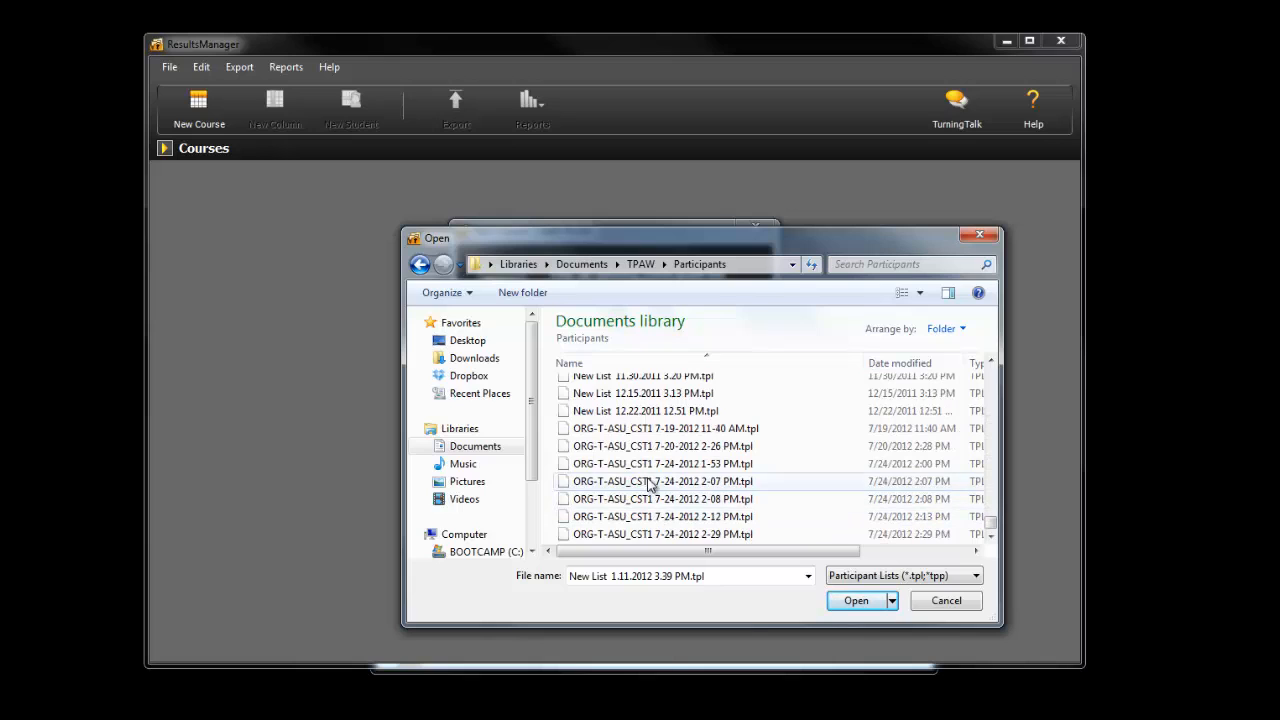
pyautogui.click(645, 428)
pyautogui.click(850, 600)
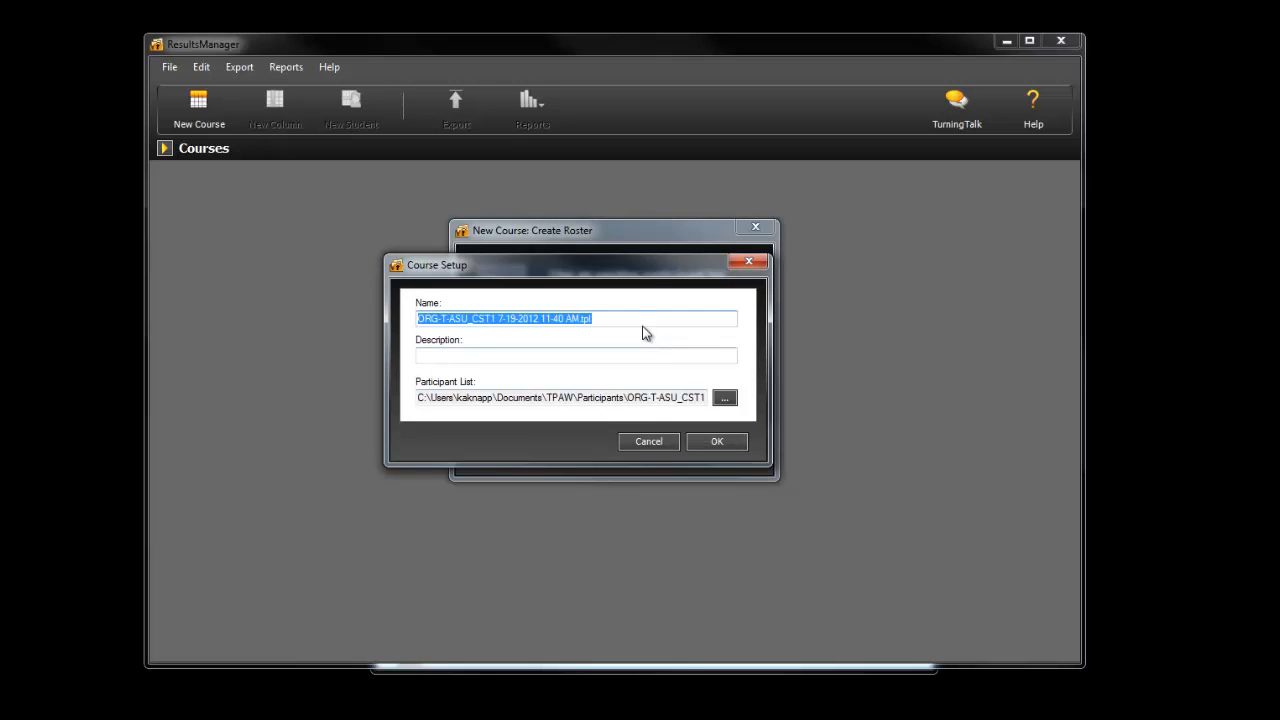
pyautogui.click(717, 443)
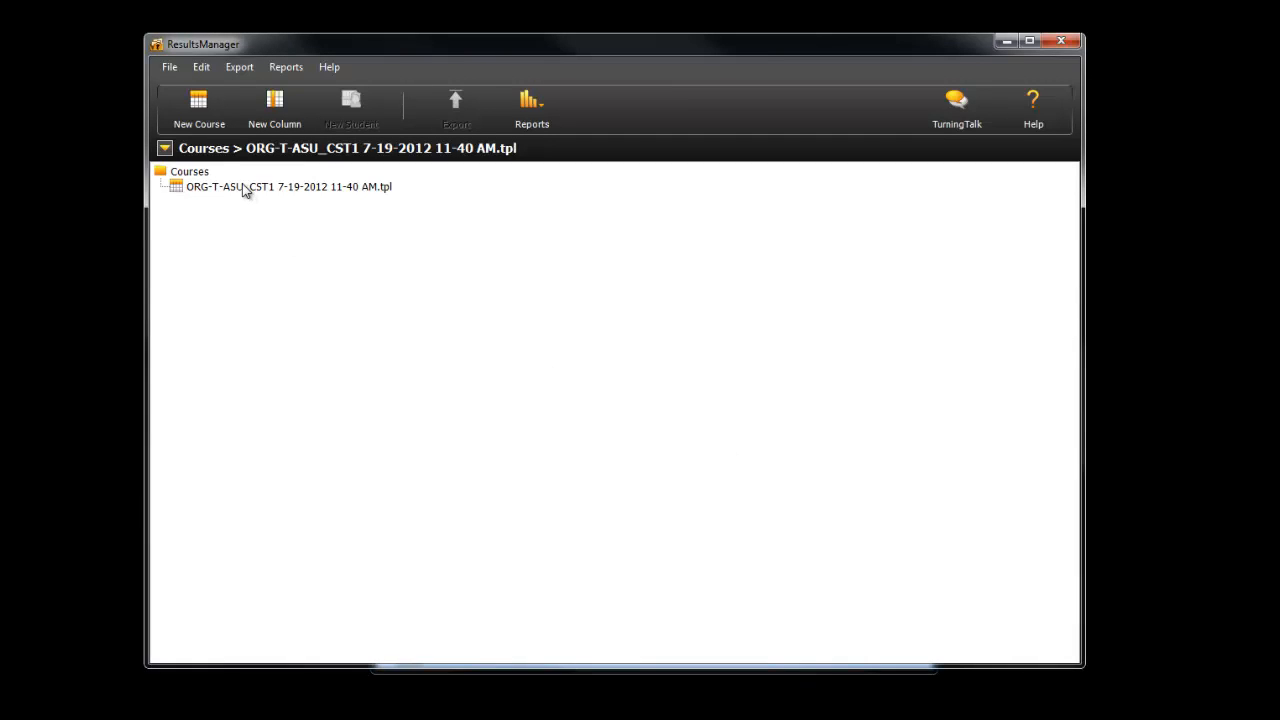
pyautogui.click(243, 187)
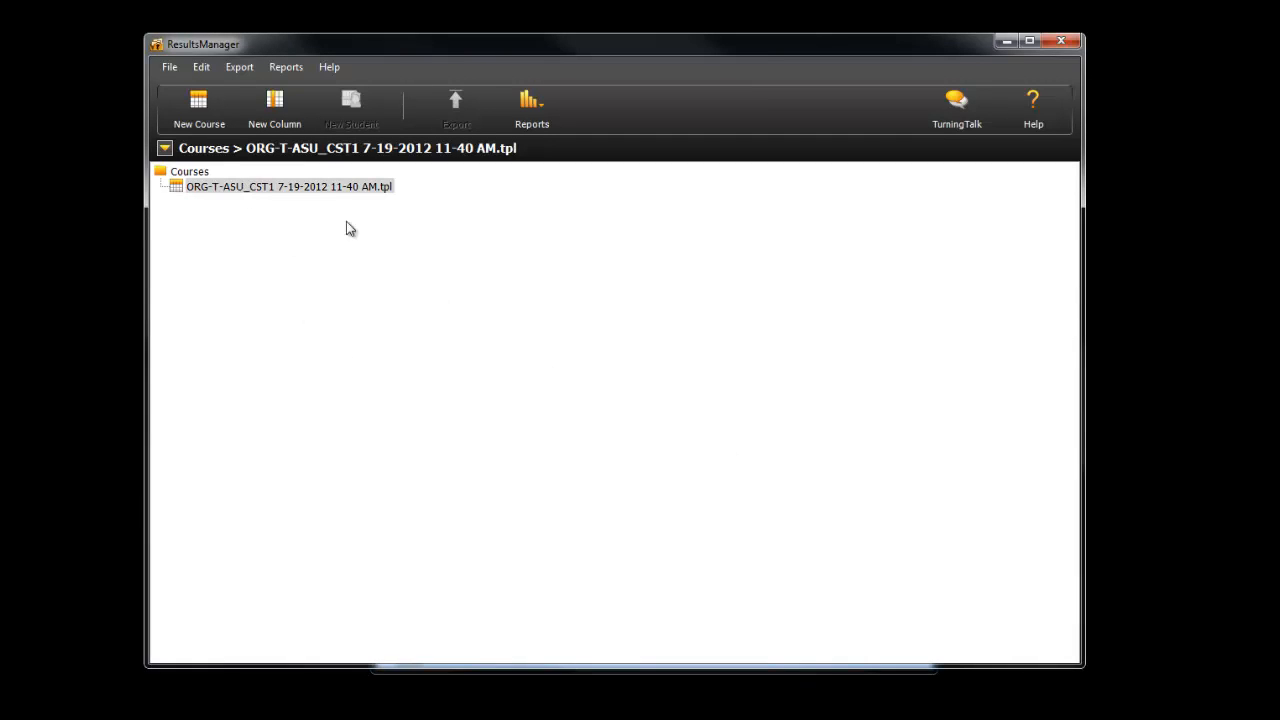
pyautogui.doubleClick(231, 195)
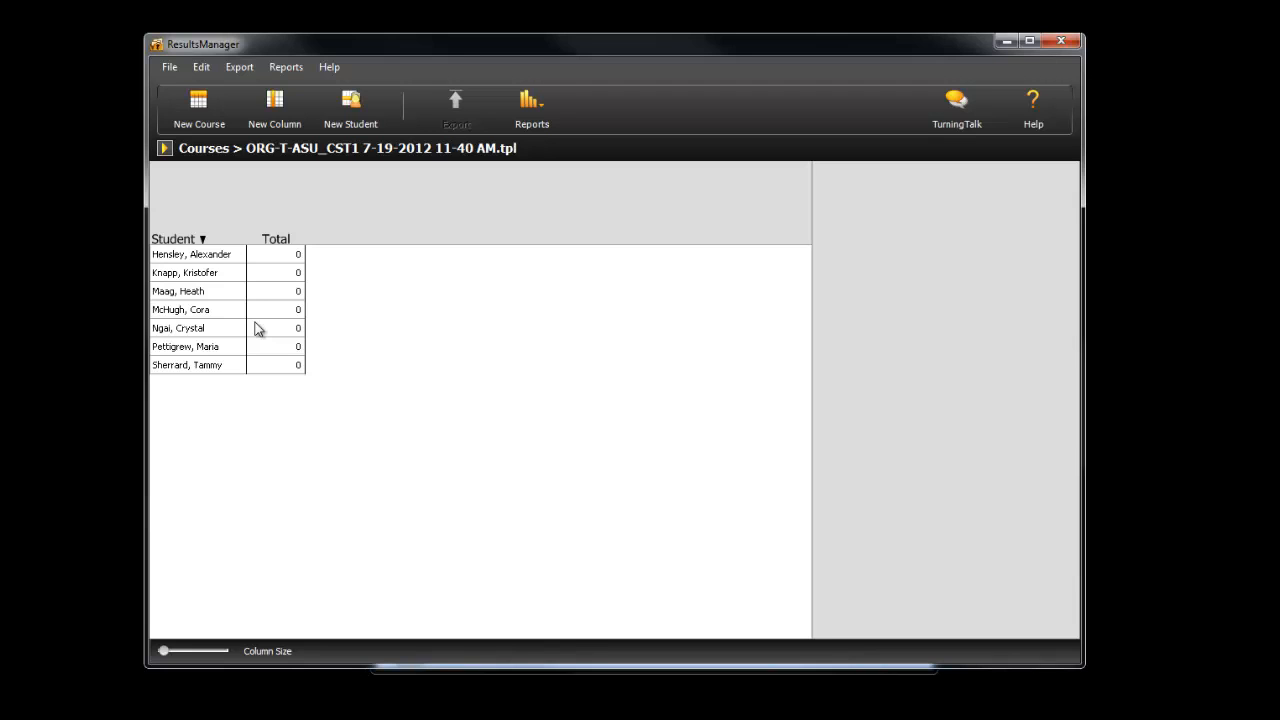
# Start a new grade column named "Clickers 8/16" whose grades are calculated from a session file.
pyautogui.click(276, 110)
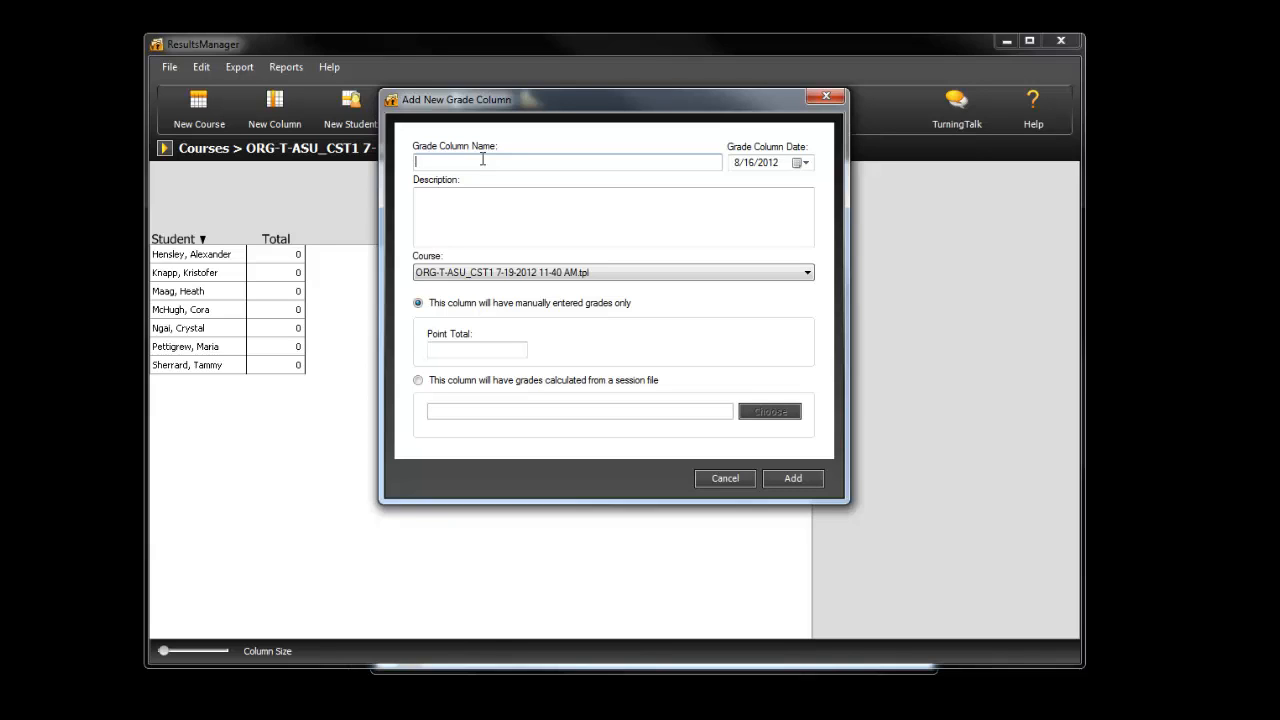
pyautogui.write('Clickers 8/16')
pyautogui.click(495, 214)
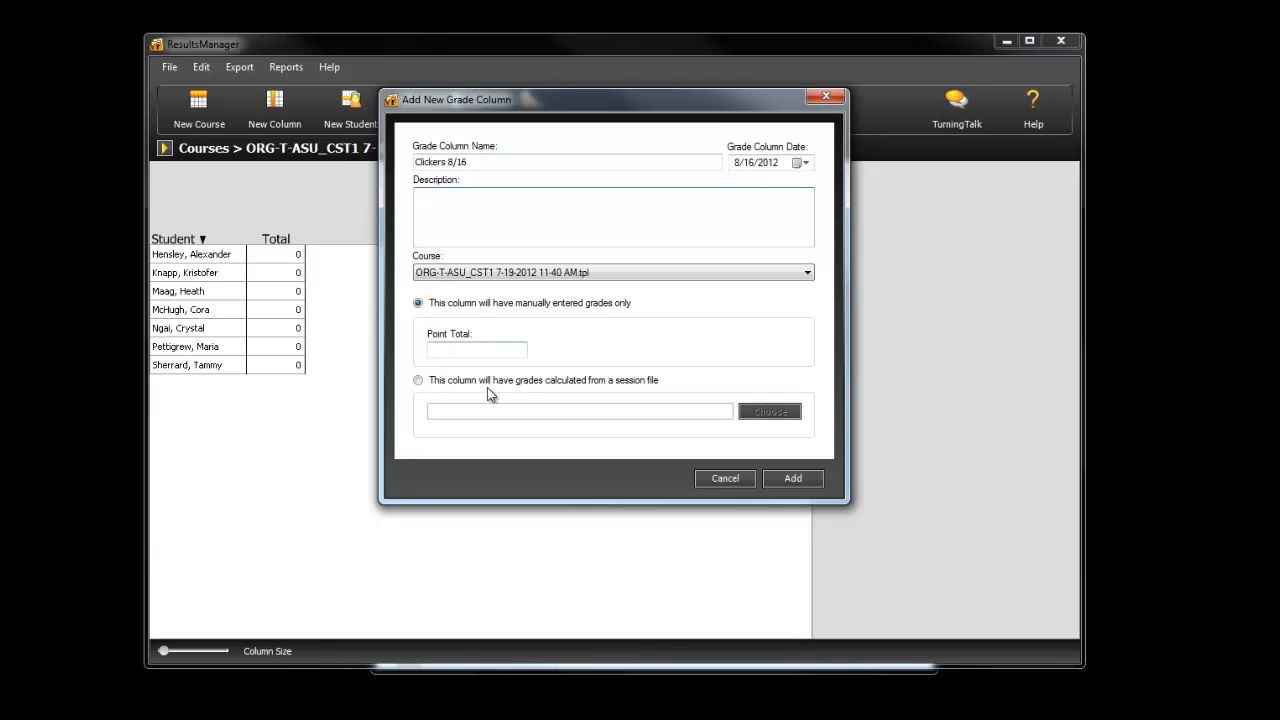
pyautogui.click(418, 381)
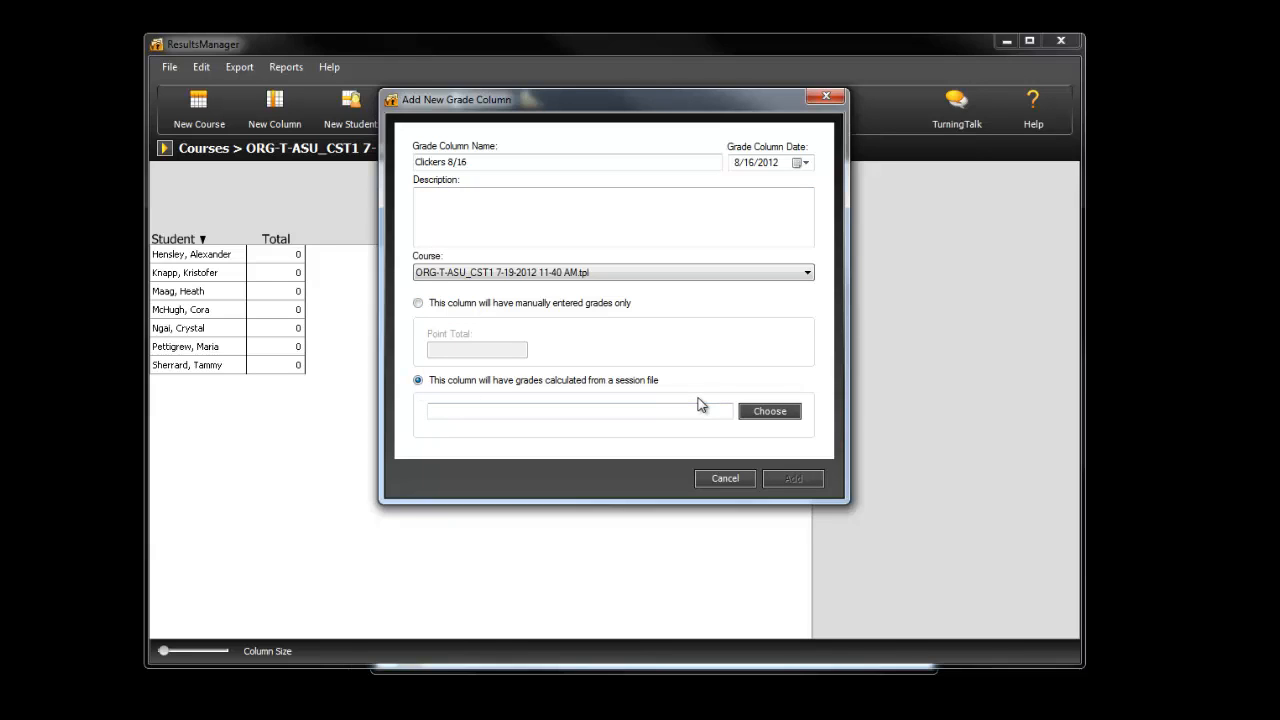
pyautogui.click(760, 413)
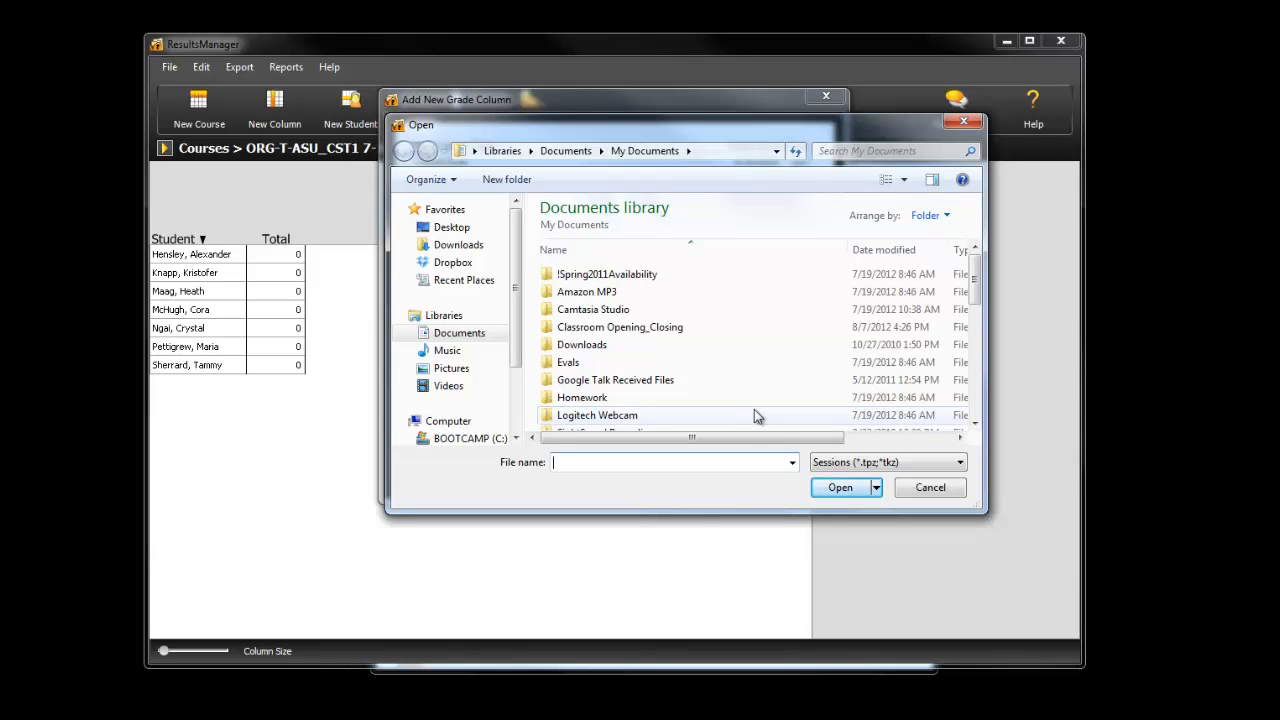
pyautogui.click(588, 400)
pyautogui.scroll(-2, 590, 390)
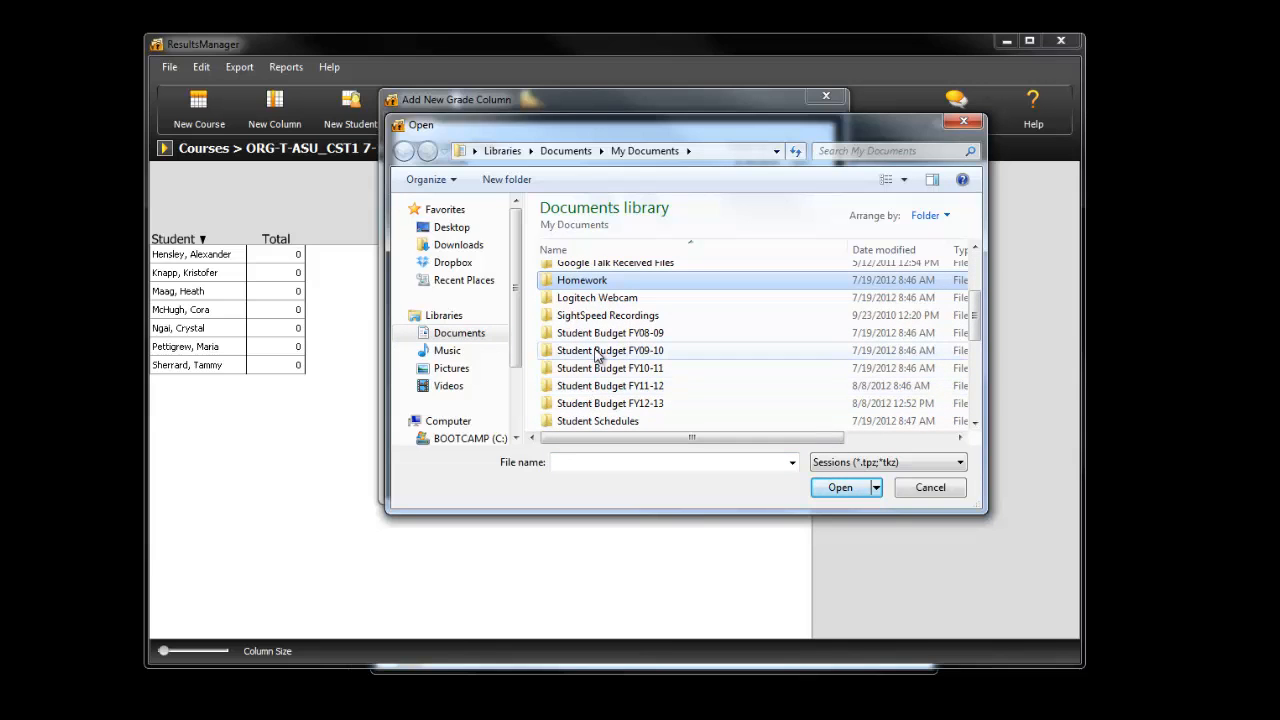
pyautogui.scroll(-3, 596, 355)
pyautogui.doubleClick(596, 352)
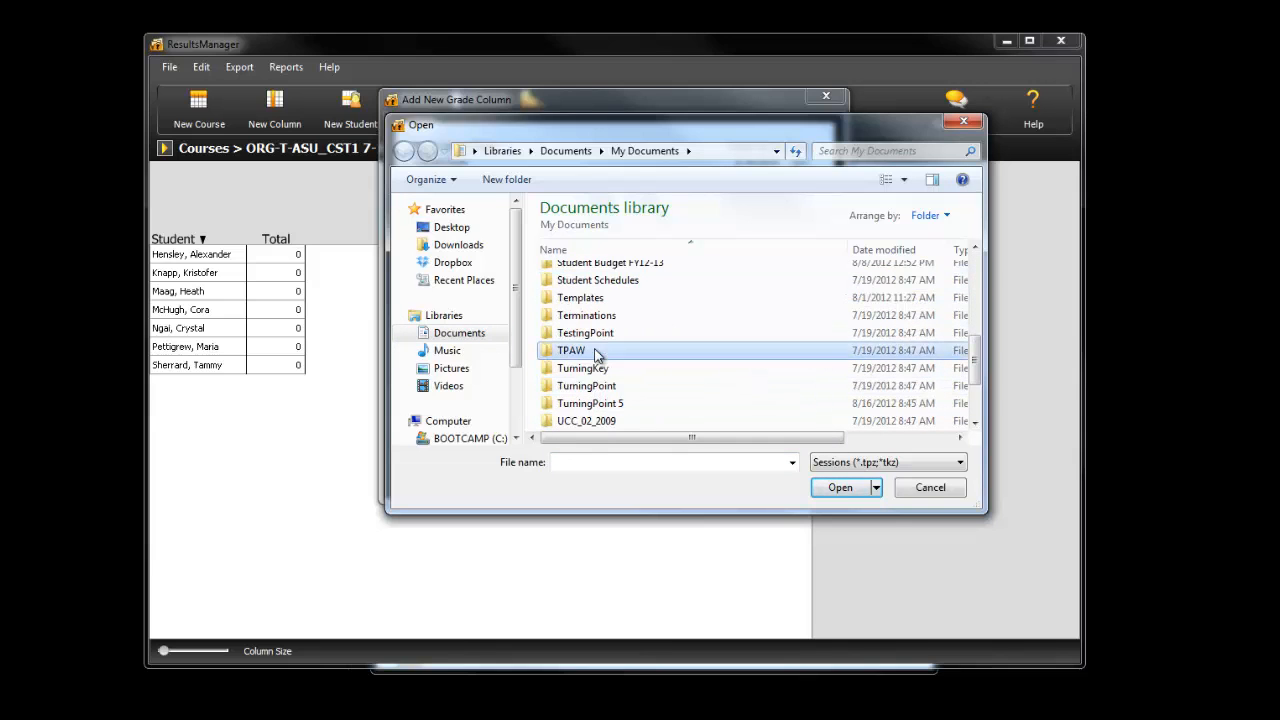
pyautogui.doubleClick(590, 310)
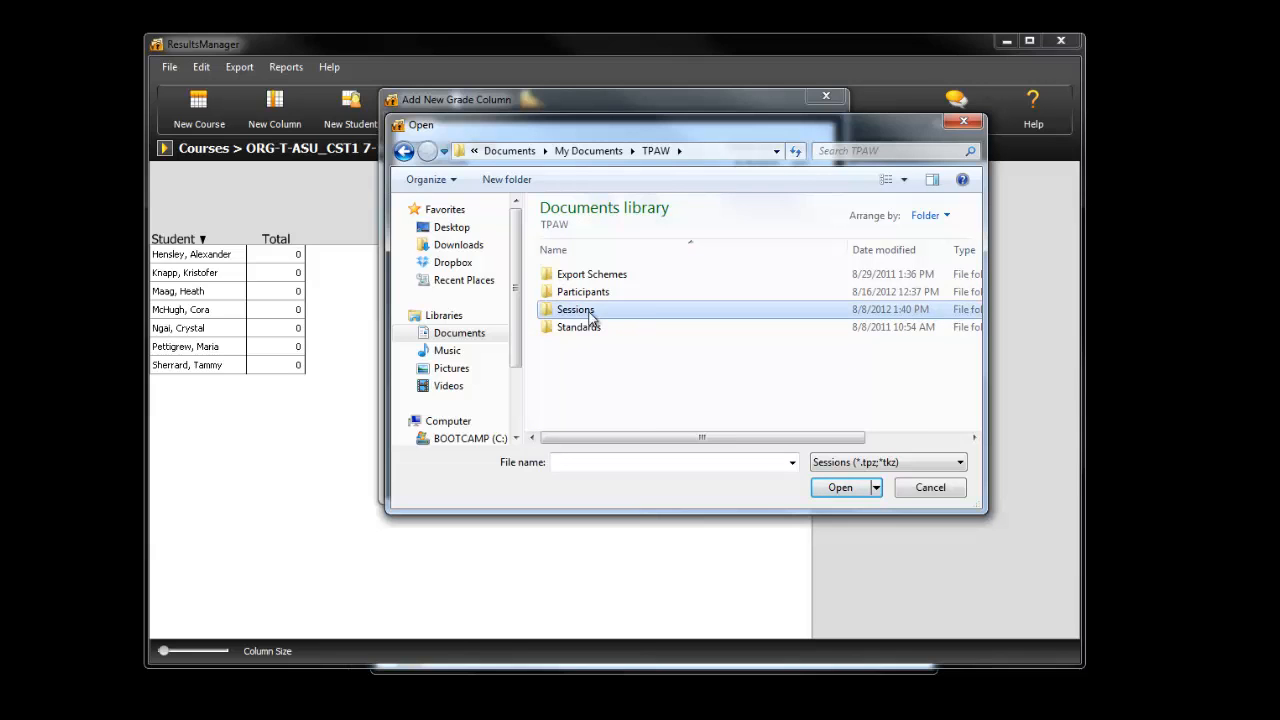
pyautogui.click(606, 347)
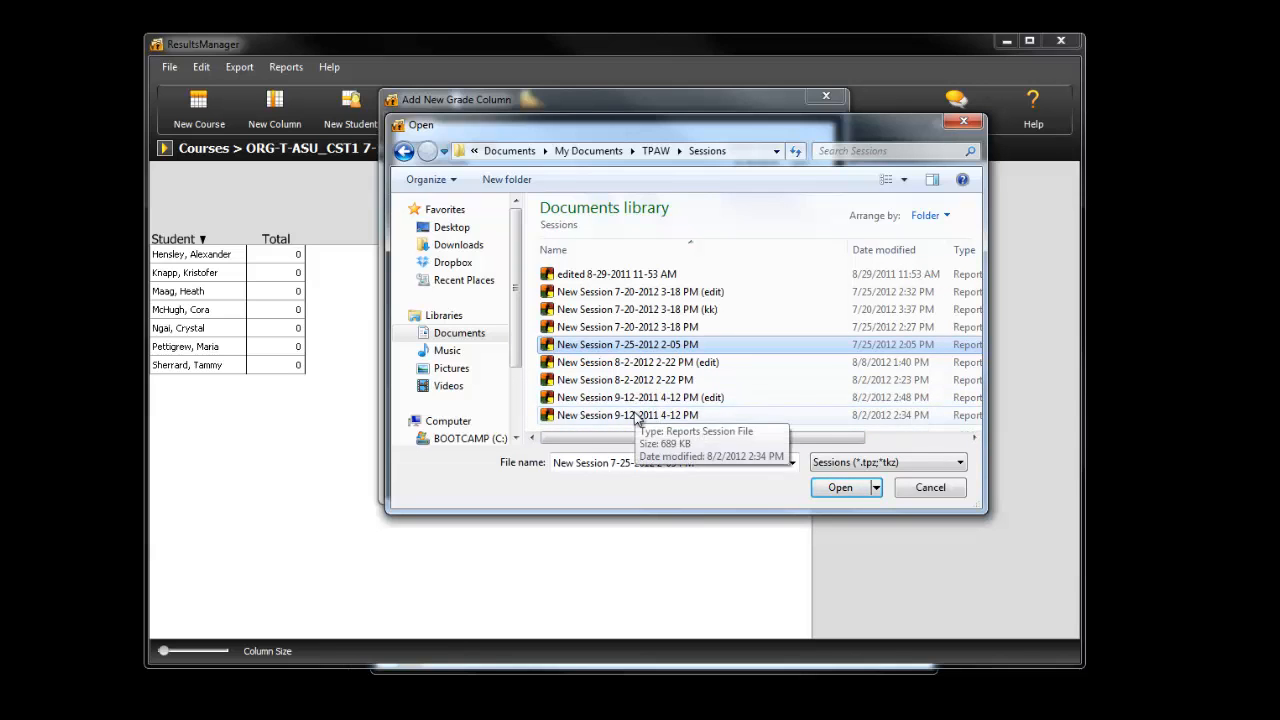
pyautogui.click(645, 414)
pyautogui.click(838, 488)
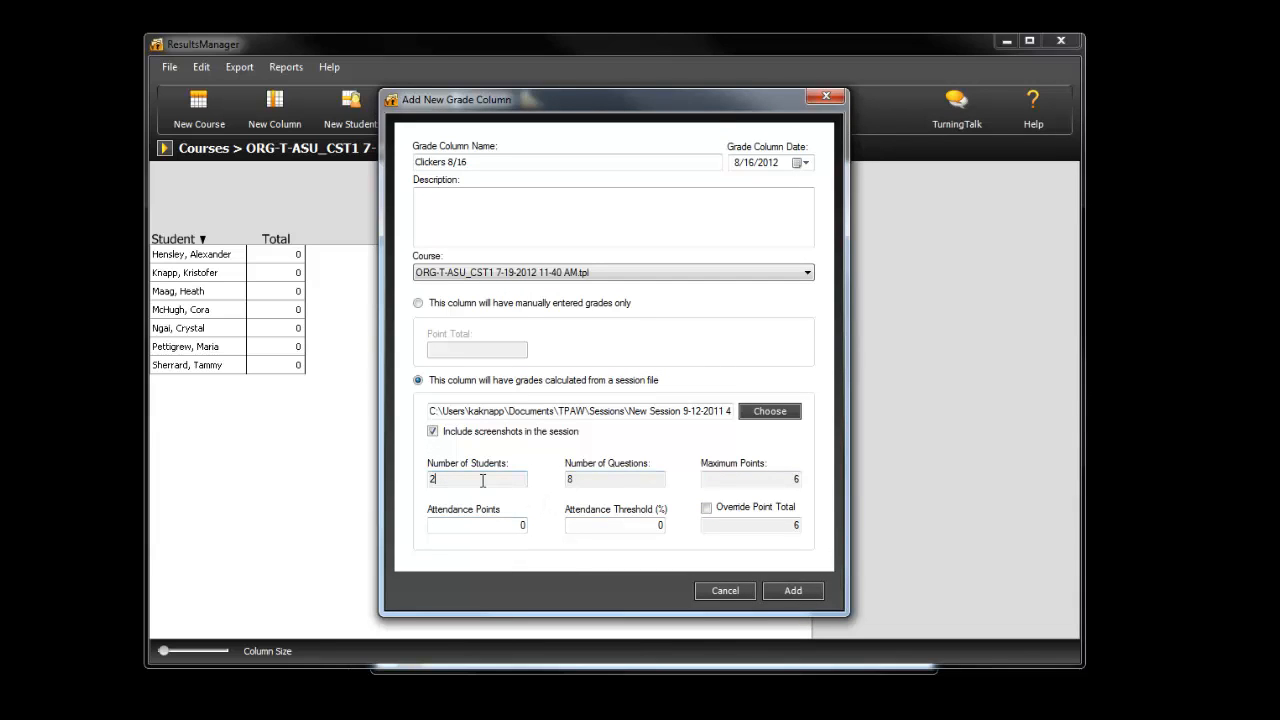
# Try an attendance threshold of 50% with 1 attendance point for the grade column.
pyautogui.doubleClick(479, 481)
pyautogui.click(620, 478)
pyautogui.press('Tab')
pyautogui.click(500, 523)
pyautogui.click(518, 529)
pyautogui.click(630, 528)
pyautogui.click(650, 528)
pyautogui.doubleClick(650, 528)
pyautogui.write('50')
pyautogui.hotkey('shift', 'Tab')
pyautogui.write('1')
# Reset the attendance settings to 0 and add the grade column to the course.
pyautogui.moveTo(517, 527); pyautogui.dragTo(664, 527)
pyautogui.write('00')
pyautogui.click(788, 591)
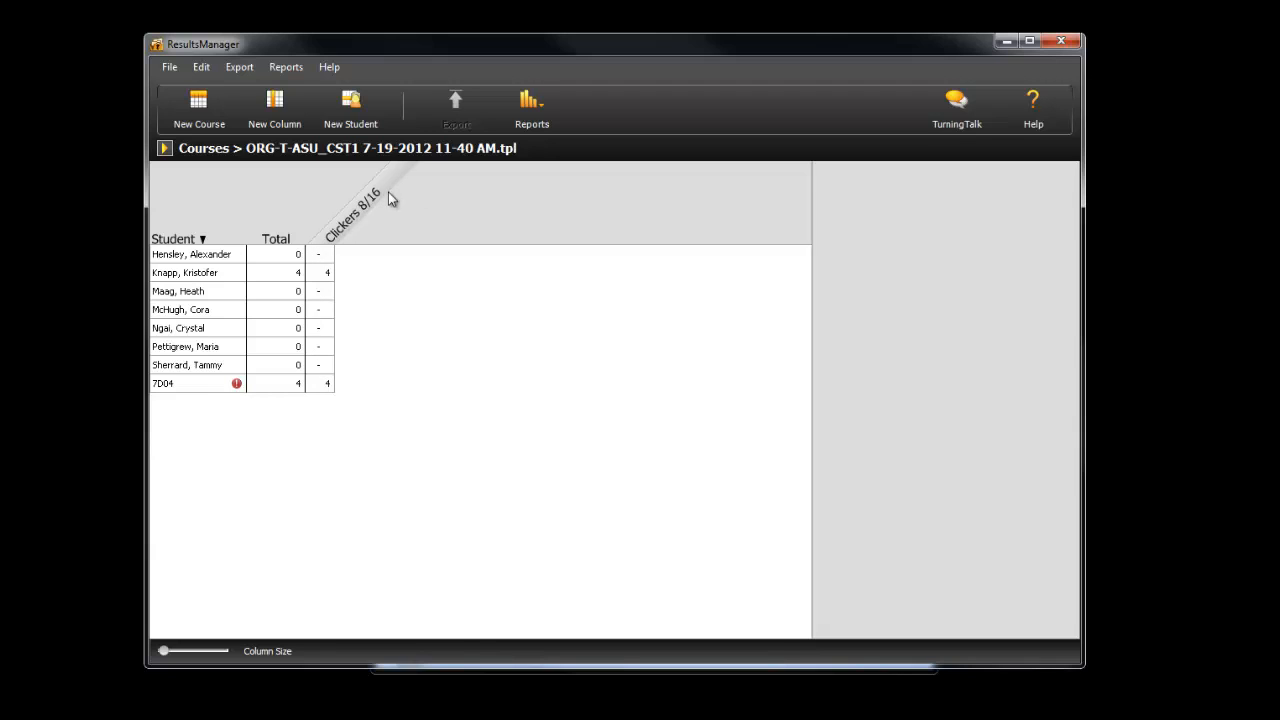
# Examine the Clickers 8/16 grade details of the second student and the unassigned device, and that student's overall grade overview.
pyautogui.click(328, 274)
pyautogui.click(325, 385)
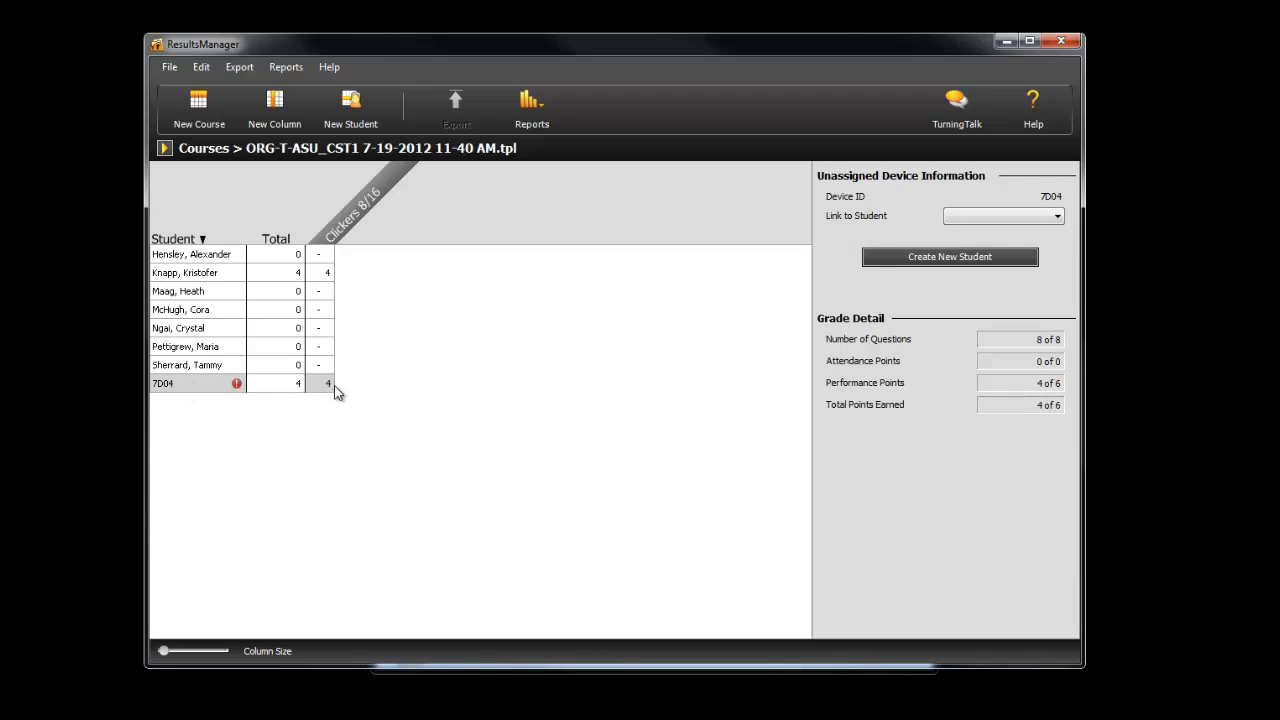
pyautogui.moveTo(241, 386)
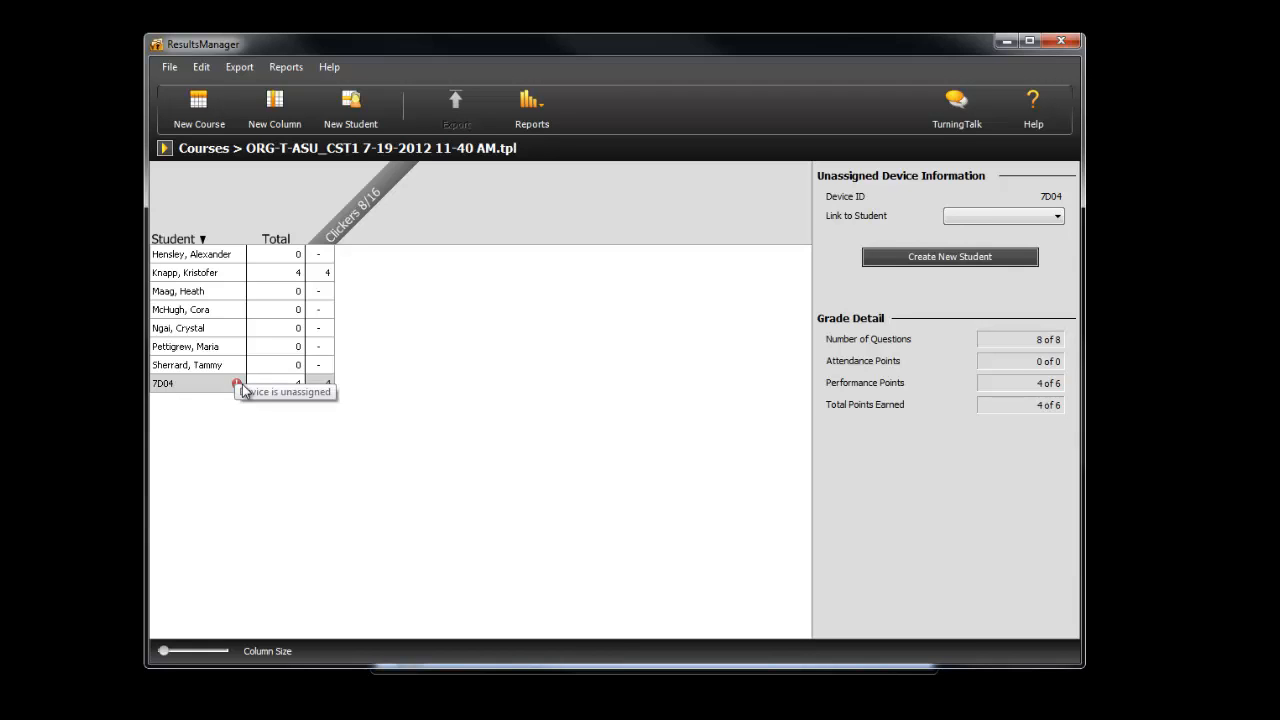
pyautogui.click(322, 273)
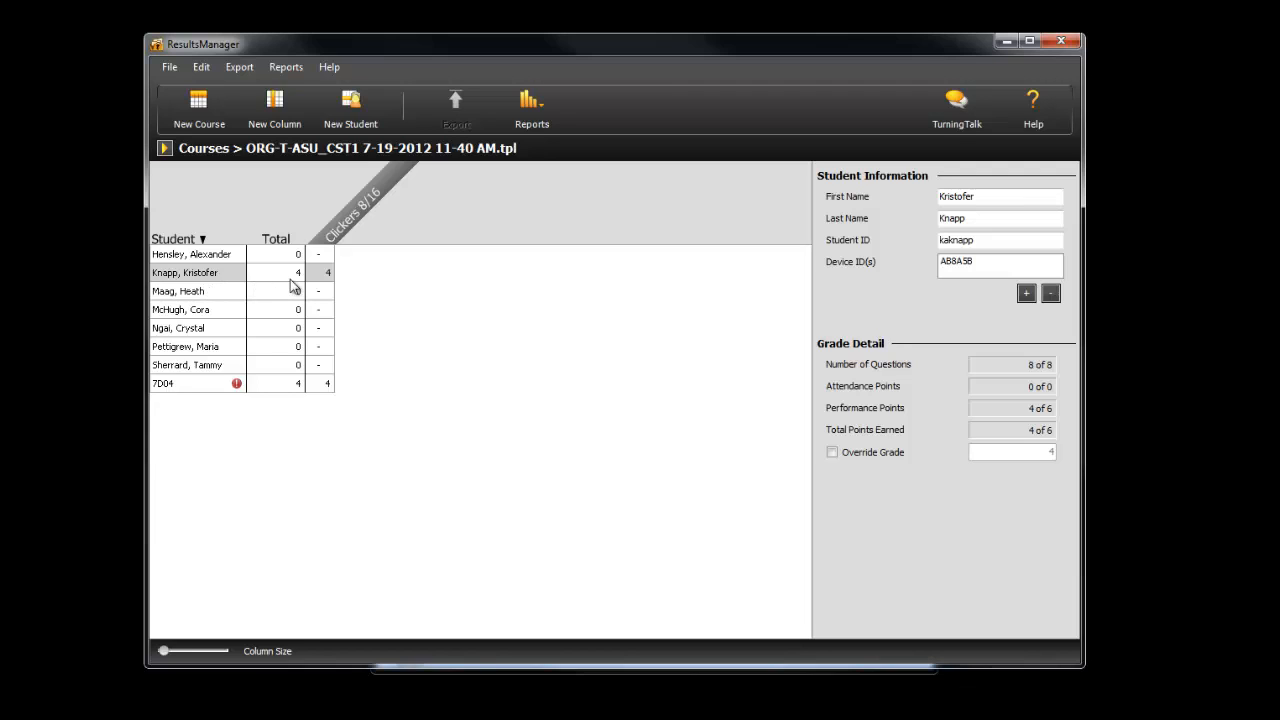
pyautogui.click(188, 278)
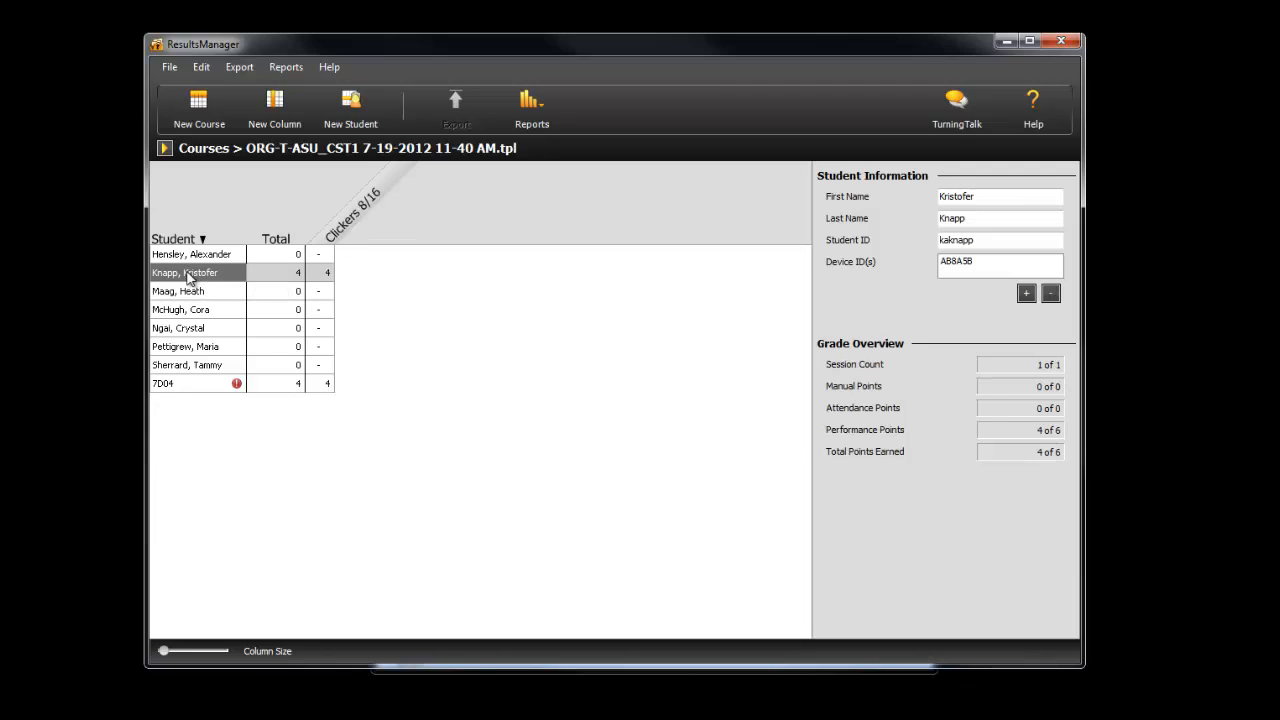
# Override the second student's Clickers 8/16 grade with 2 points.
pyautogui.click(329, 276)
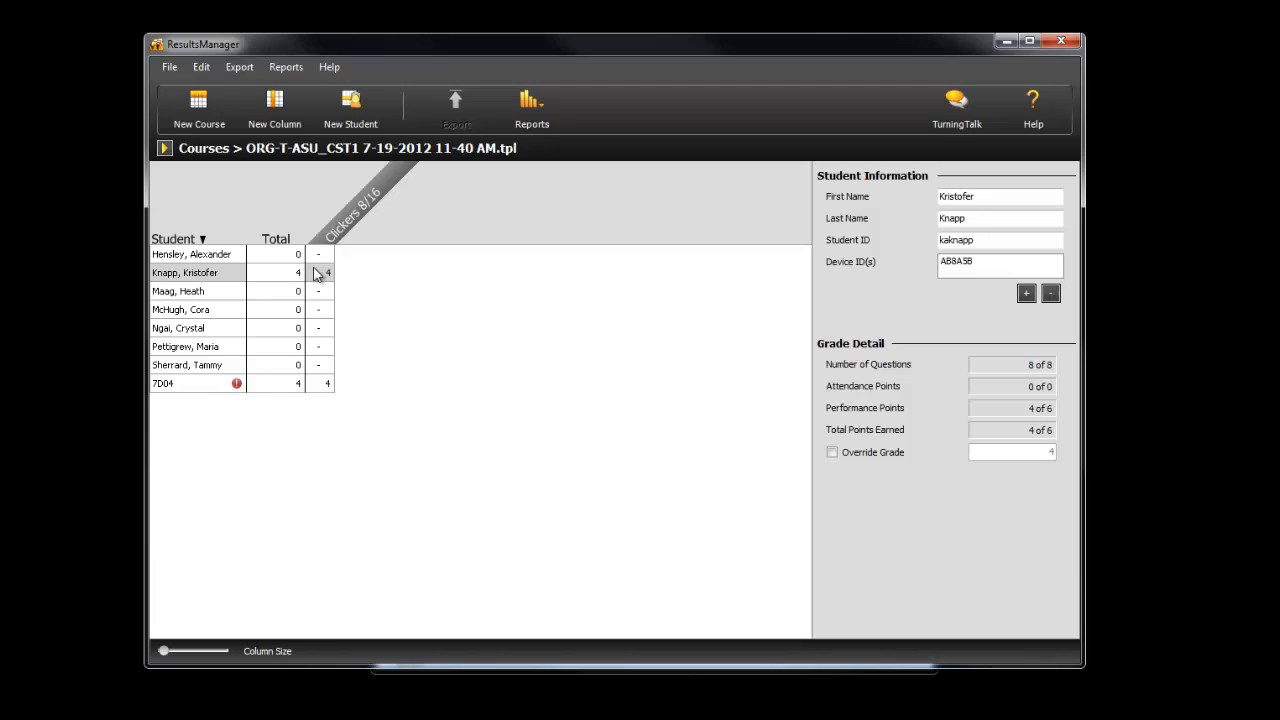
pyautogui.doubleClick(326, 272)
pyautogui.write('2')
pyautogui.click(326, 272)
pyautogui.press('Return')
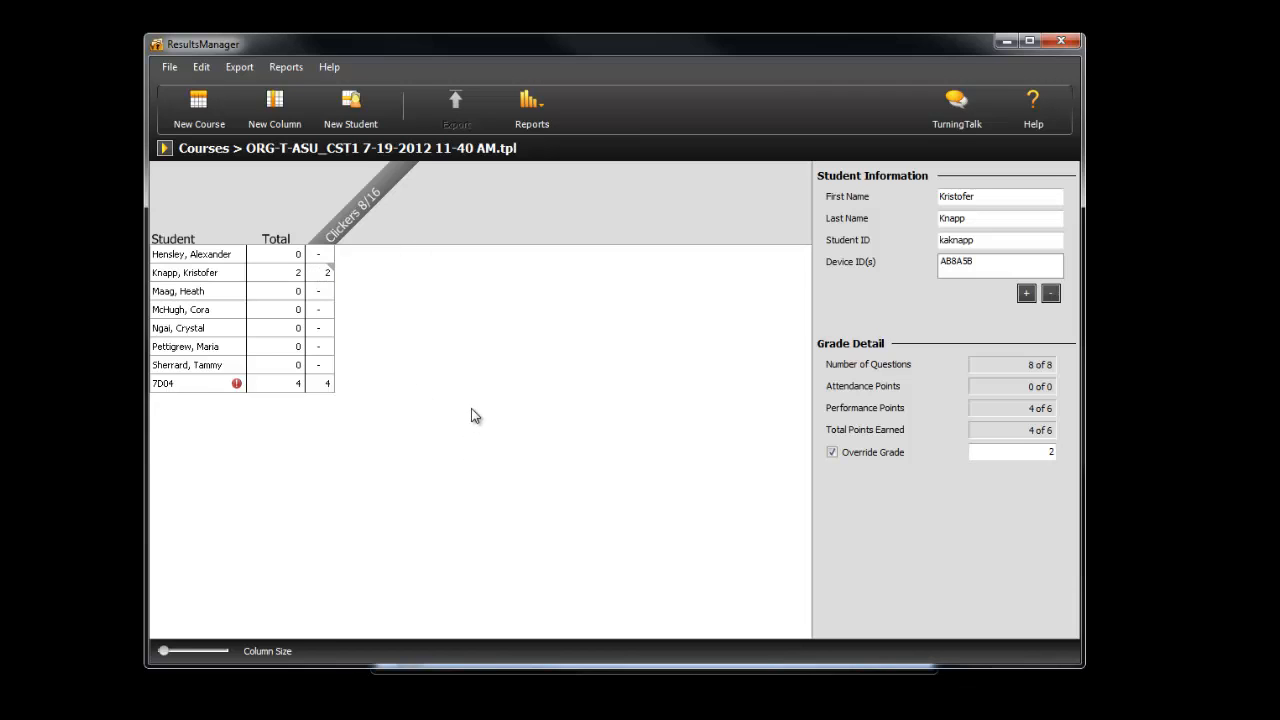
# Review the Clickers 8/16 grade details of the third student and of the unassigned device.
pyautogui.click(328, 297)
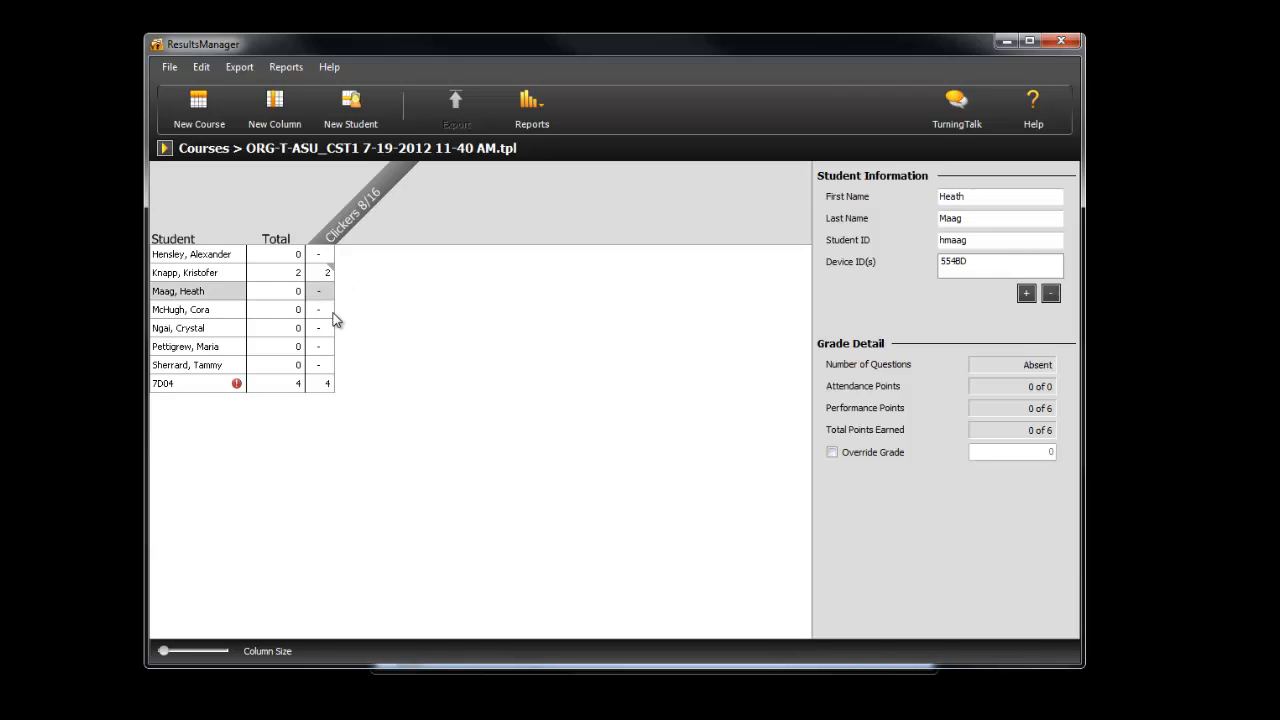
pyautogui.click(336, 384)
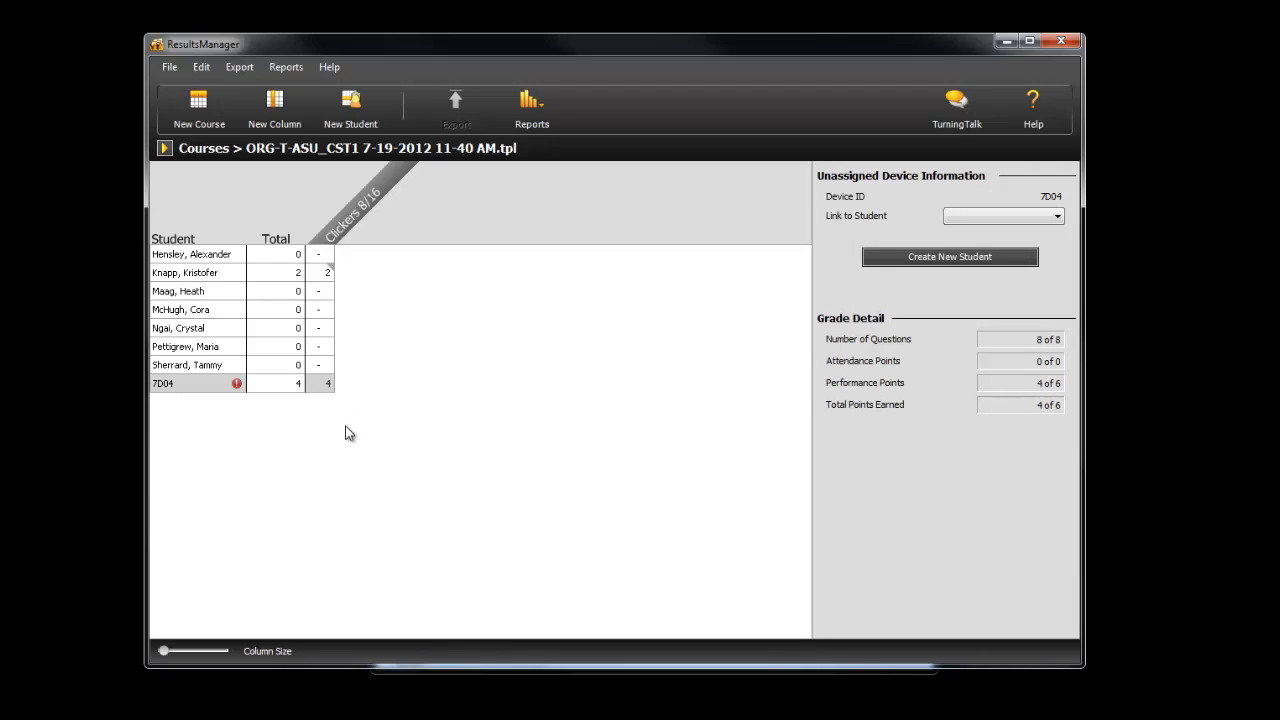
# Review the unassigned device's grade overview and the second student's Clickers 8/16 grade details.
pyautogui.click(168, 384)
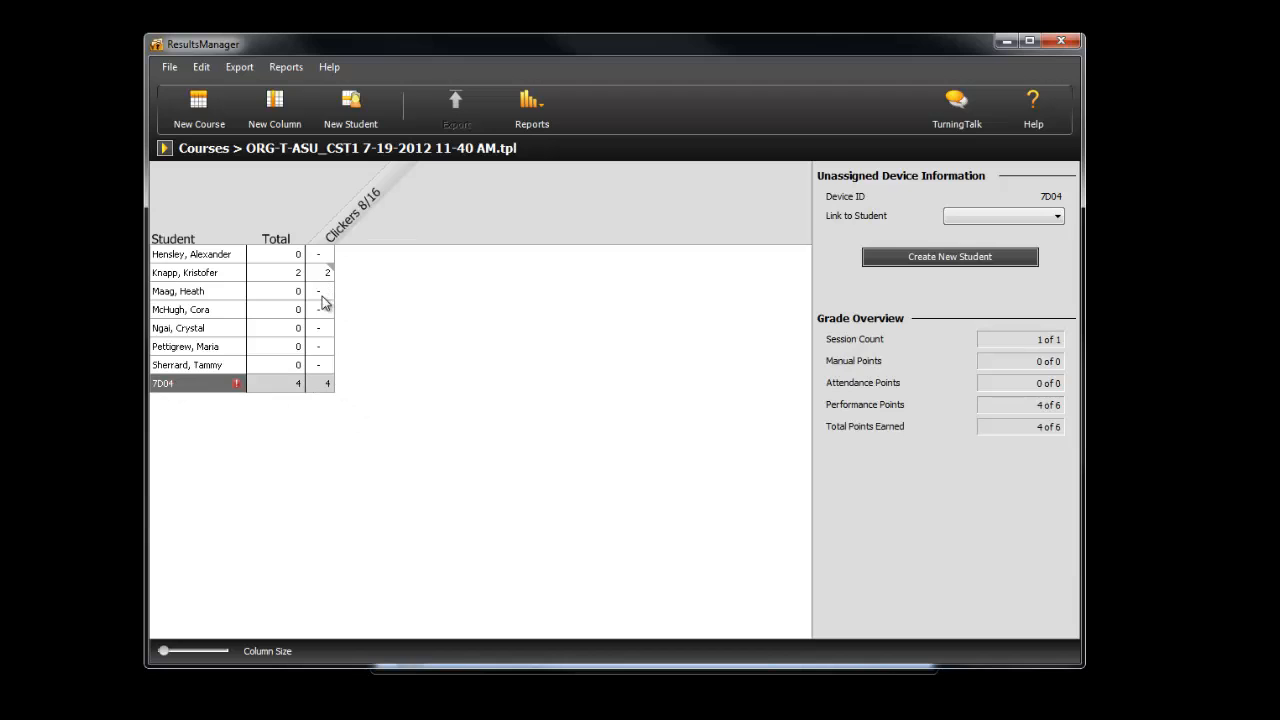
pyautogui.click(323, 274)
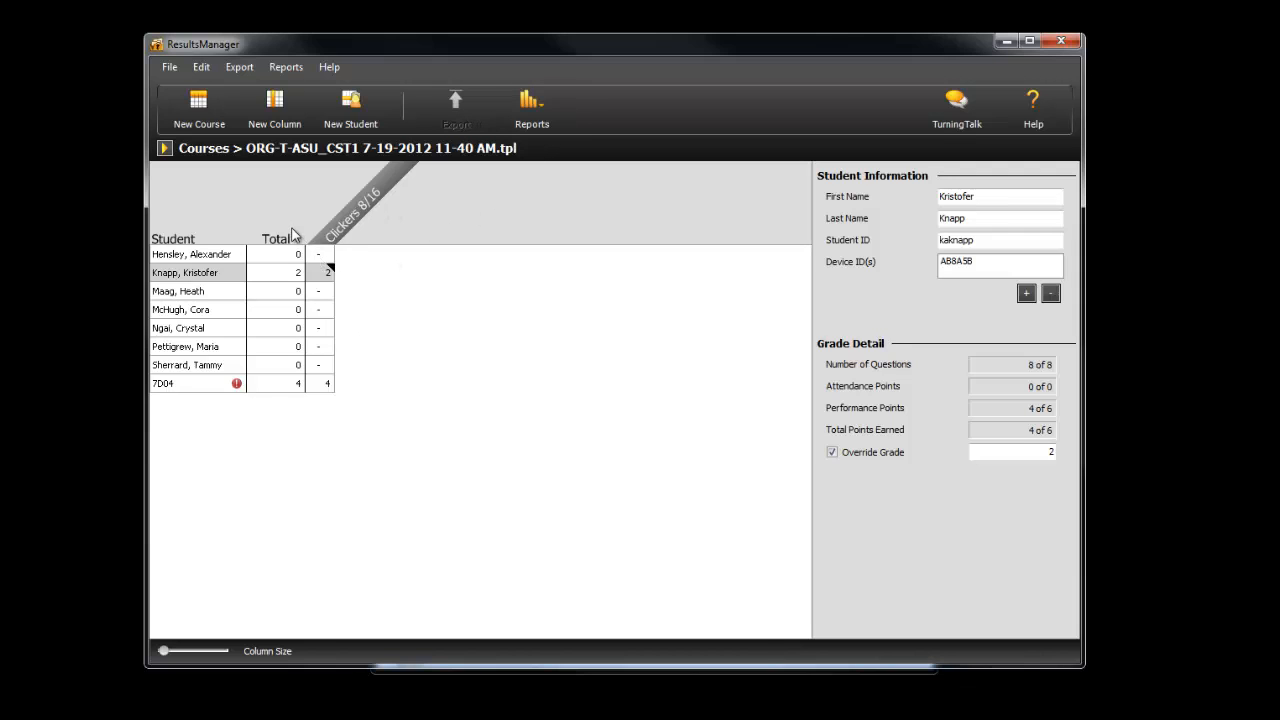
pyautogui.click(338, 236)
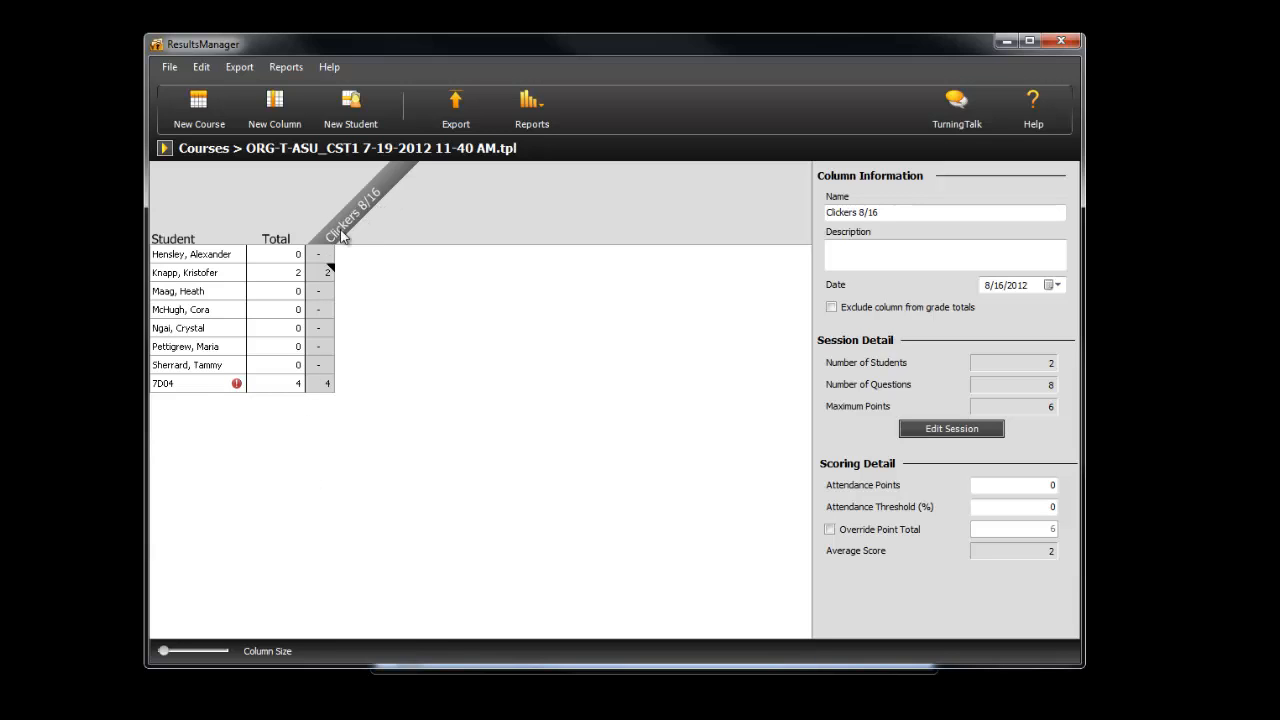
pyautogui.click(455, 108)
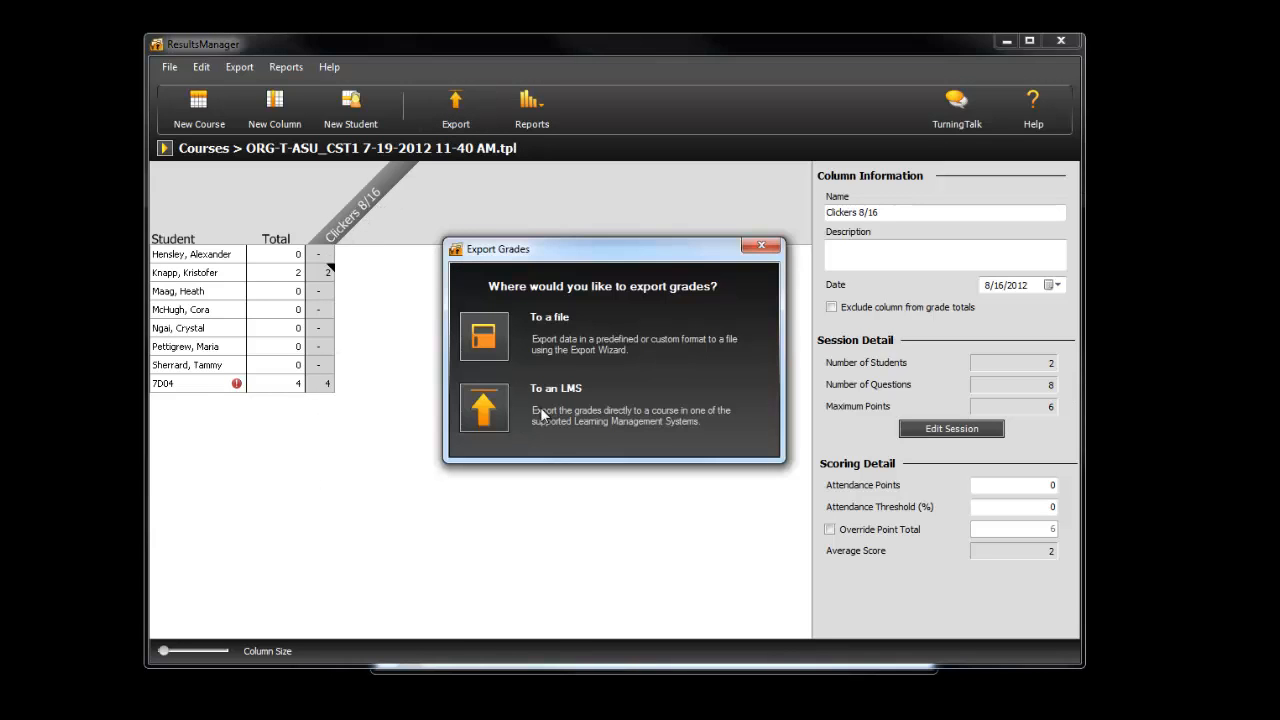
pyautogui.click(486, 402)
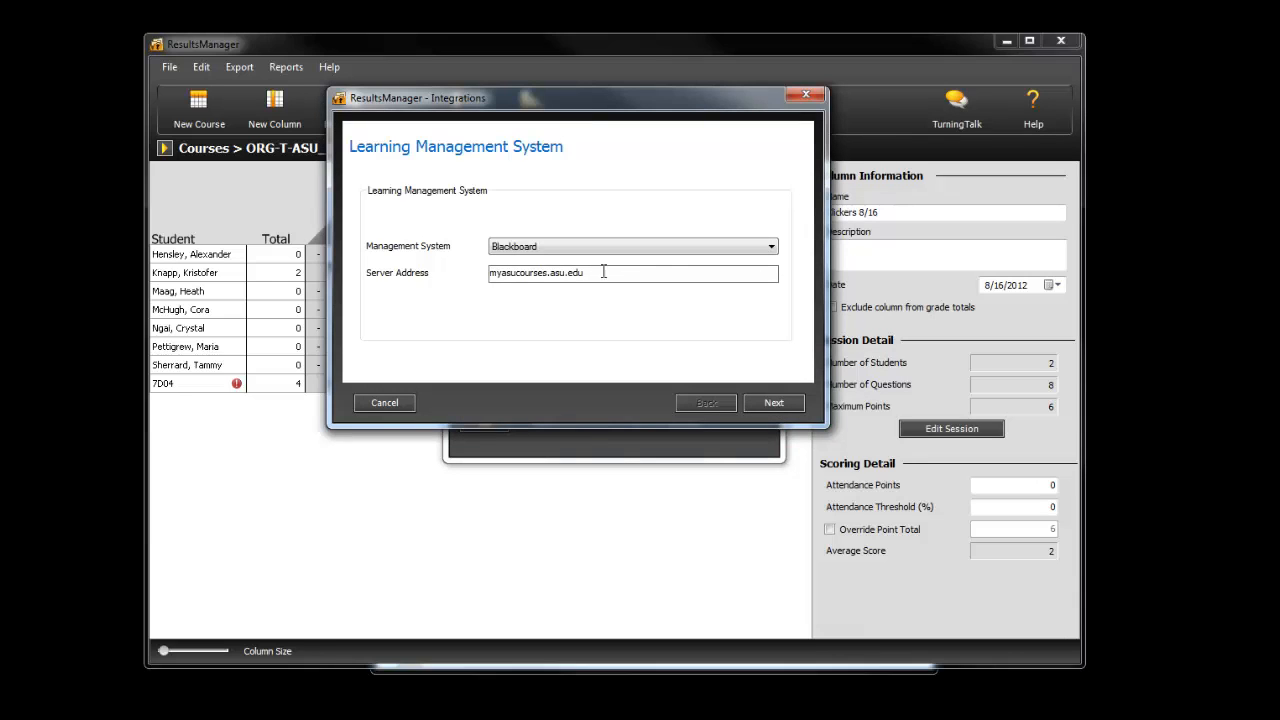
pyautogui.click(772, 402)
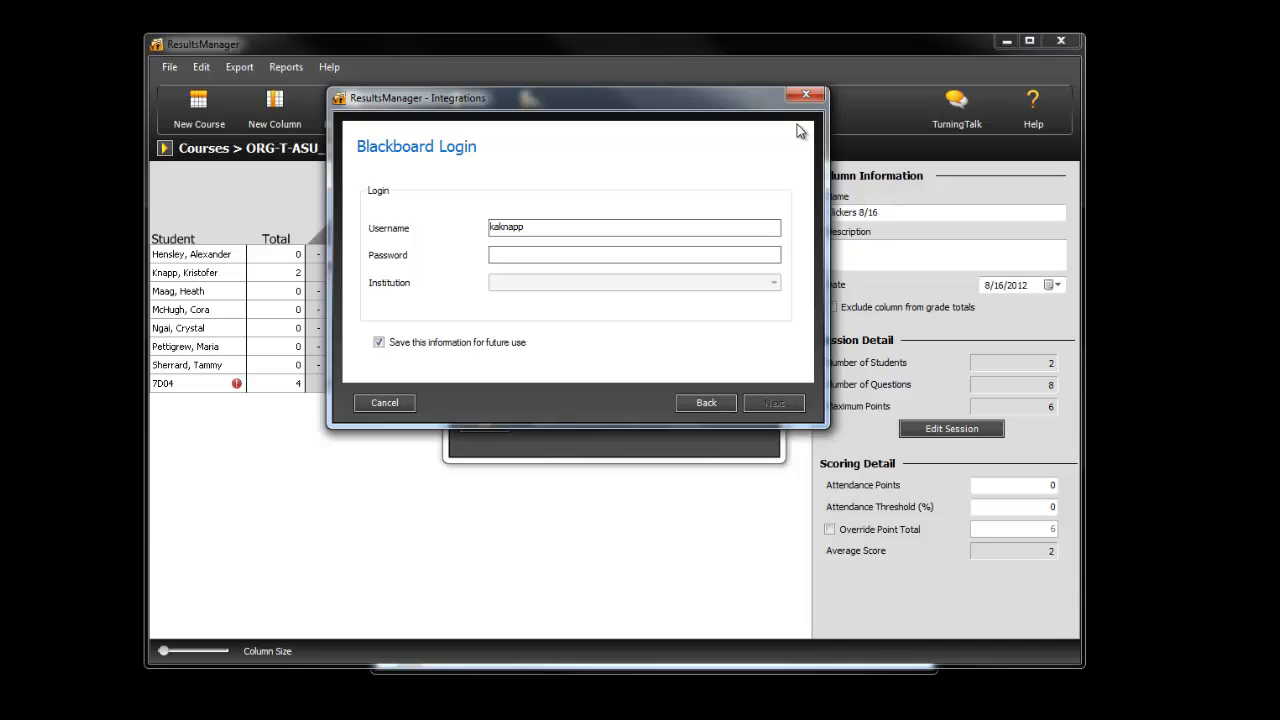
pyautogui.click(378, 403)
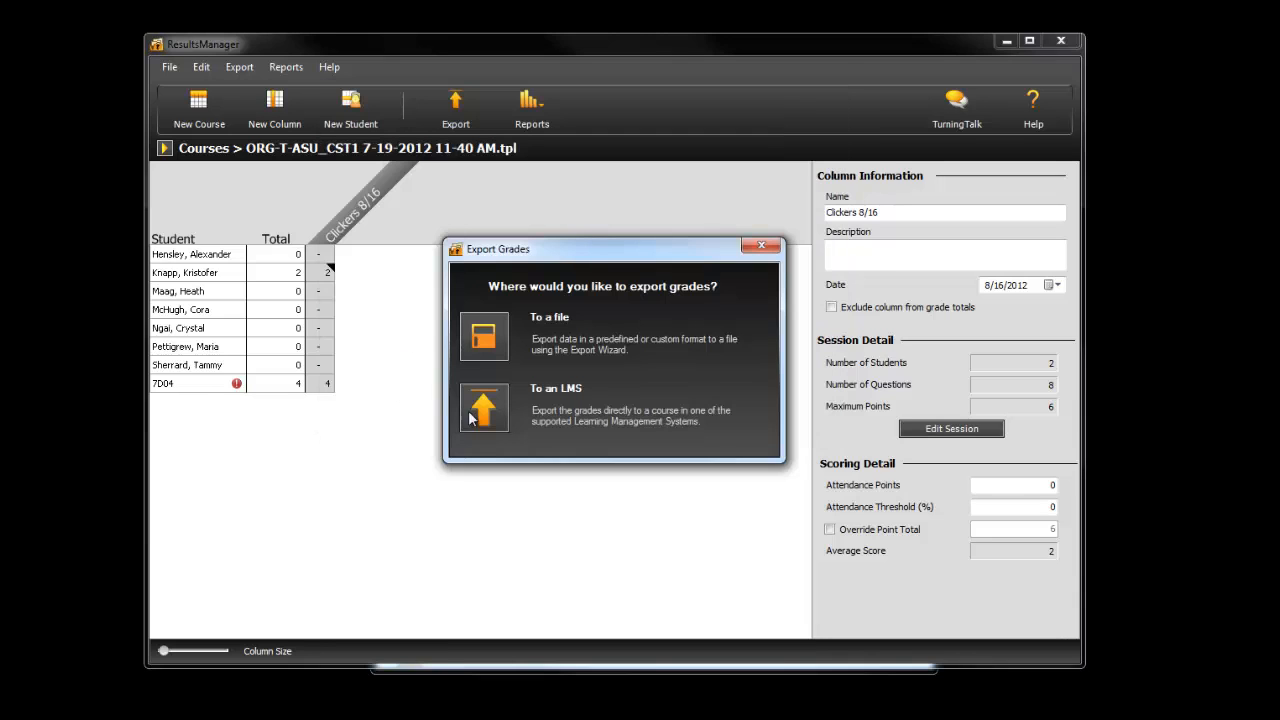
pyautogui.click(760, 247)
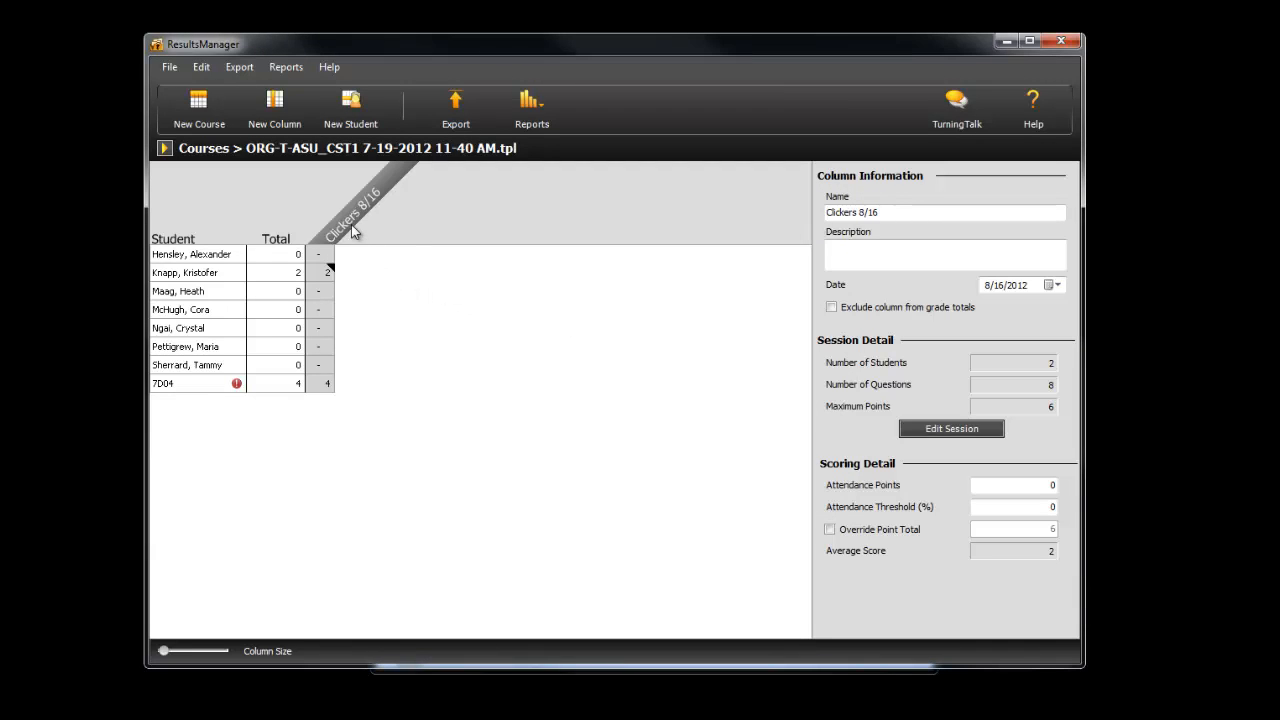
# Start a new grade column named Clickers 8/17 with grades calculated from a session file.
pyautogui.click(265, 105)
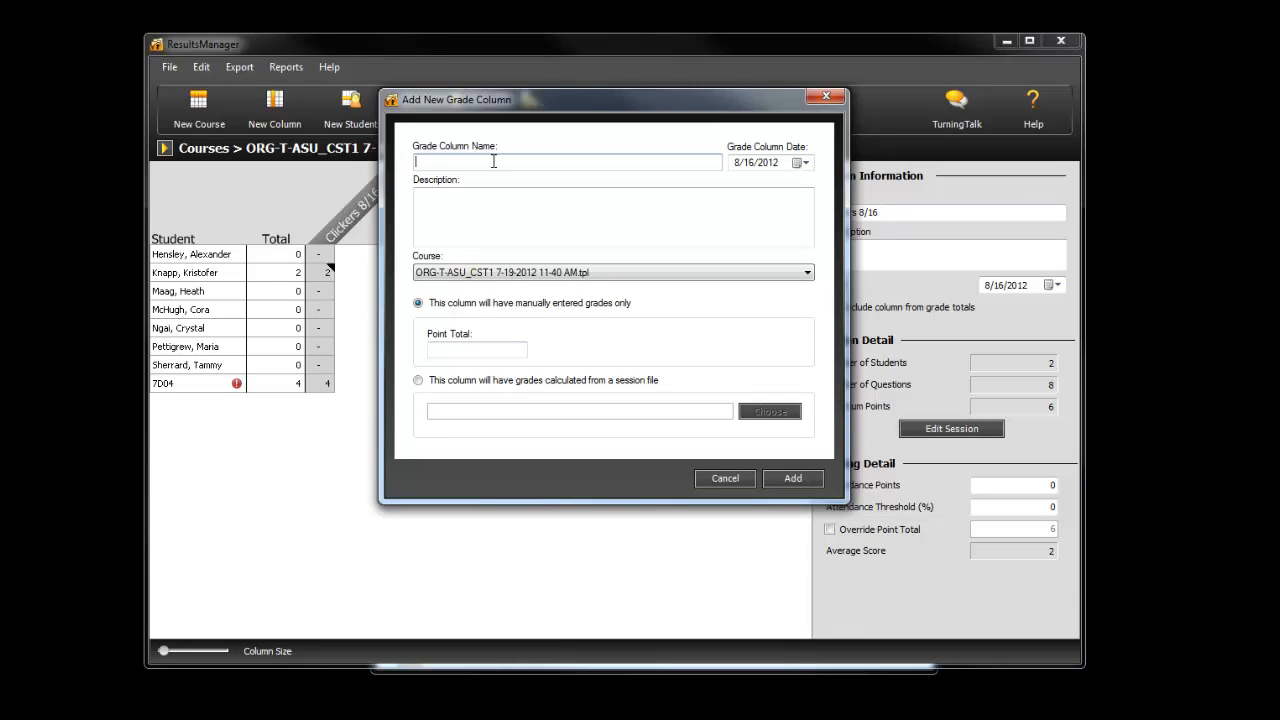
pyautogui.write('Clickers 8/17')
pyautogui.click(419, 380)
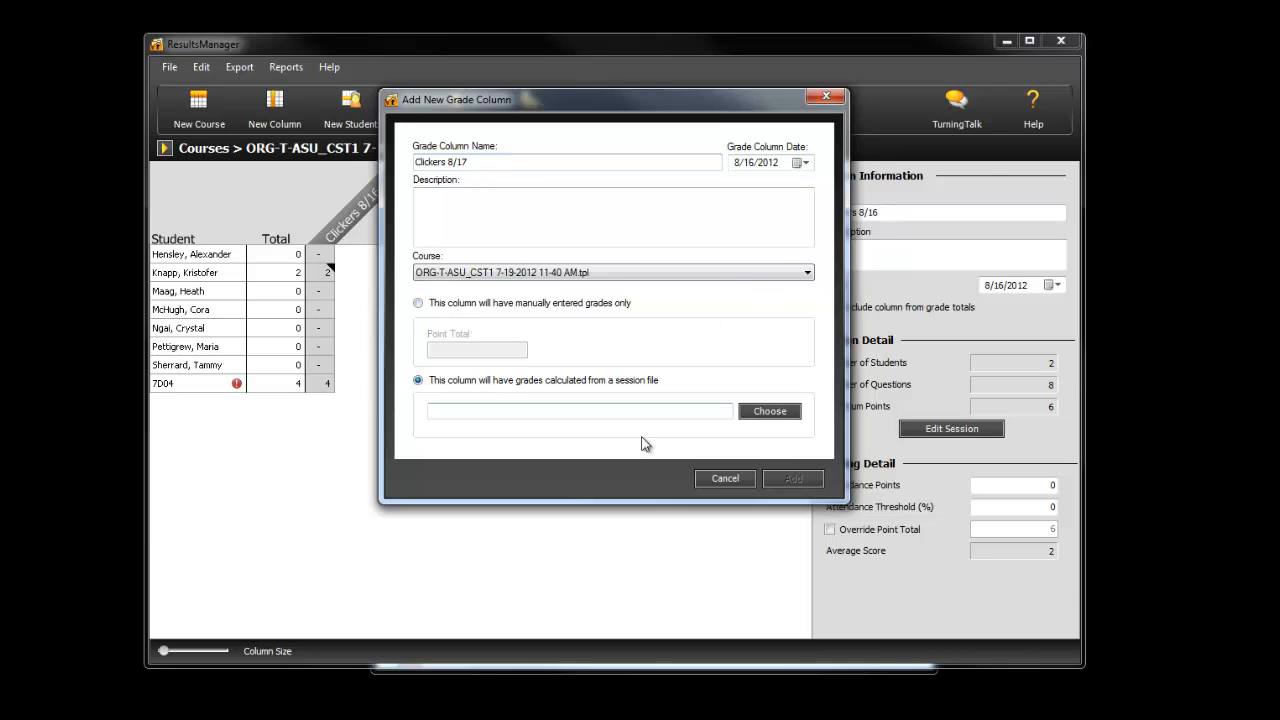
pyautogui.click(762, 411)
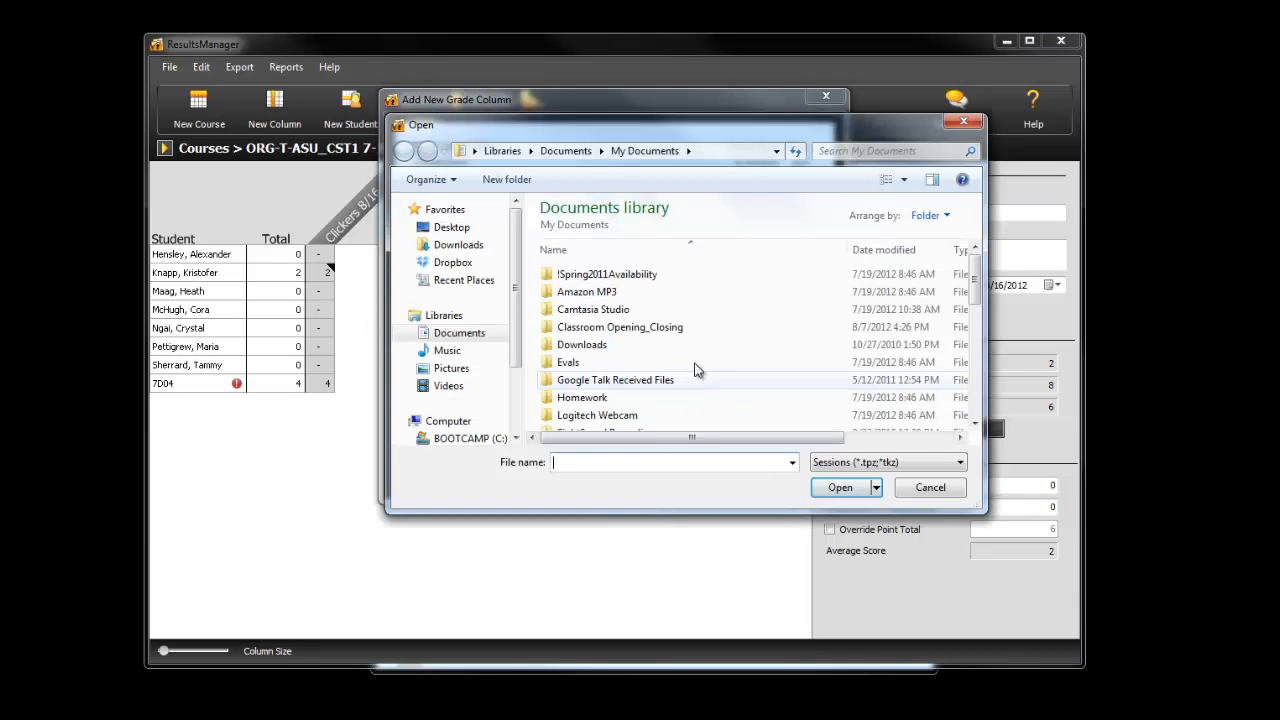
pyautogui.scroll(-6, 805, 300)
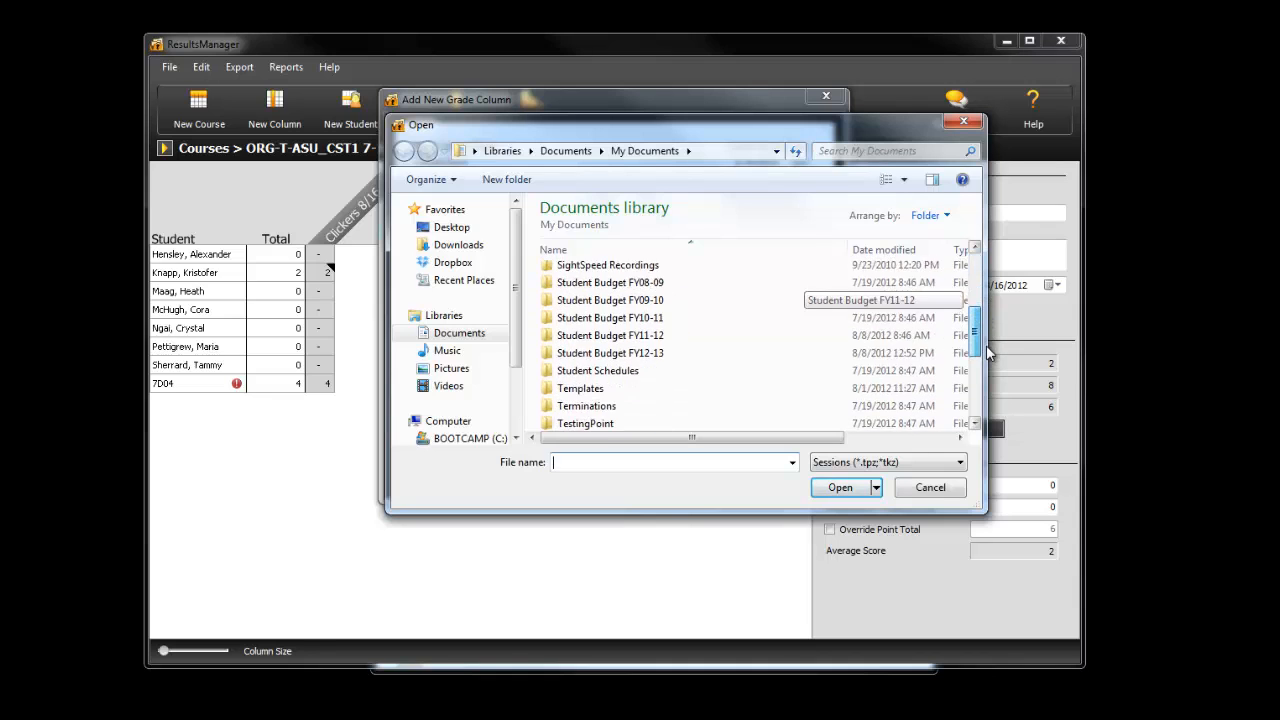
pyautogui.doubleClick(589, 378)
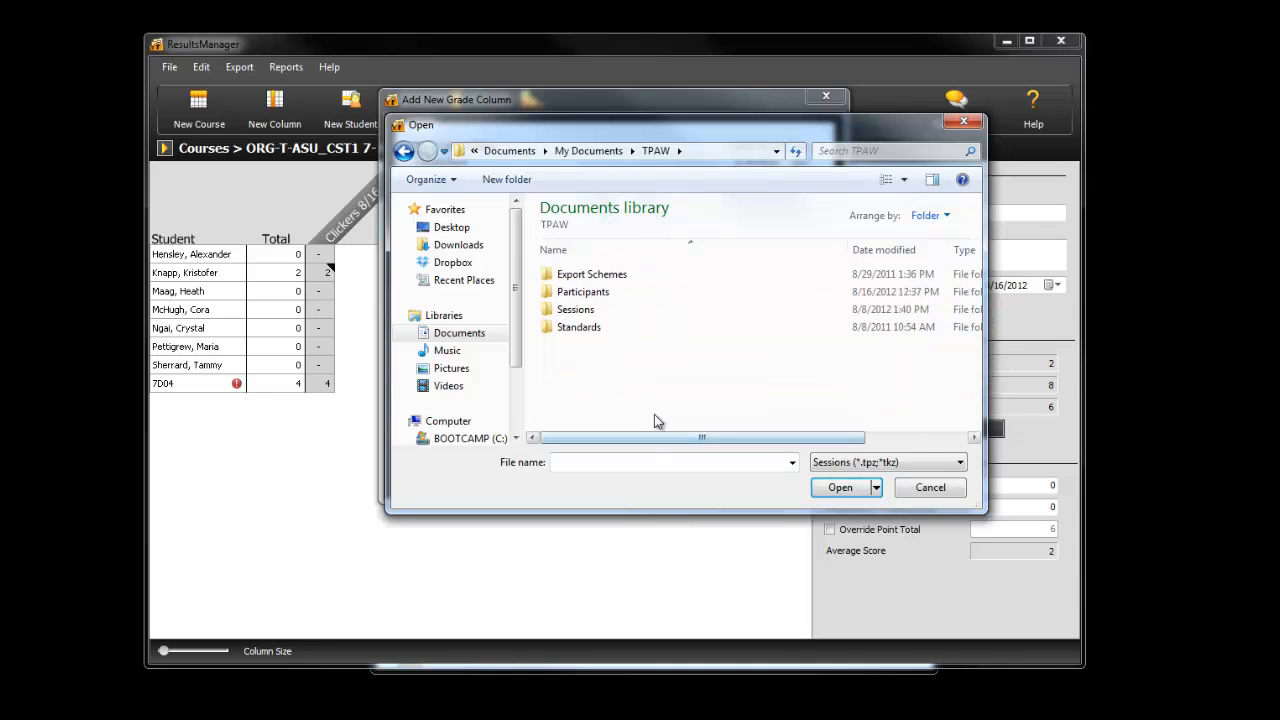
pyautogui.doubleClick(585, 310)
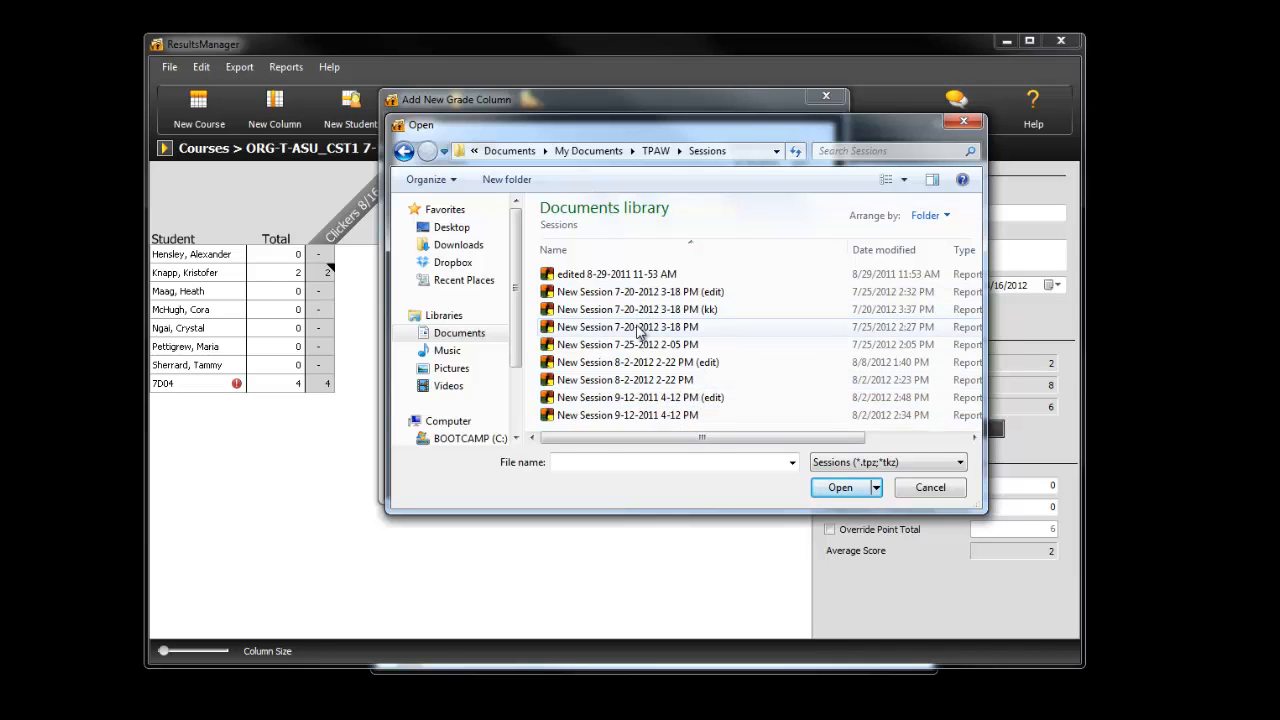
pyautogui.click(643, 327)
pyautogui.click(842, 490)
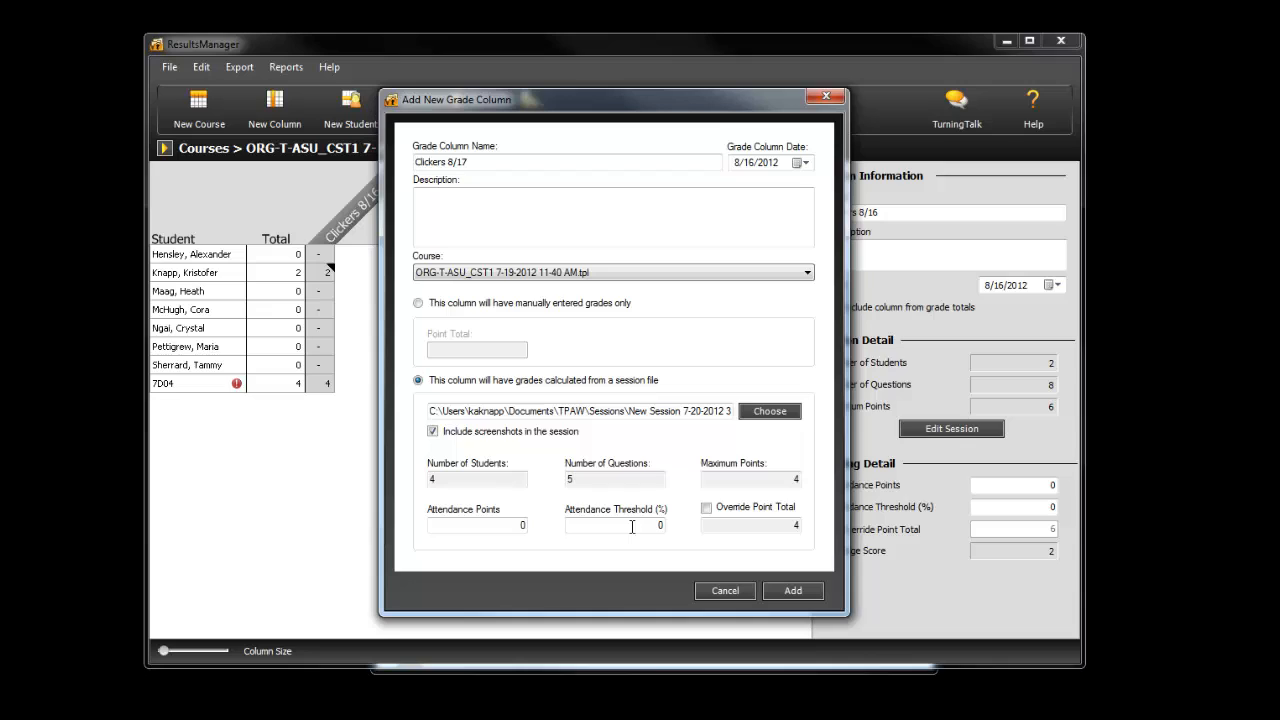
# Override the new column's point total with 1 and add the column to the course.
pyautogui.moveTo(491, 484); pyautogui.dragTo(385, 479)
pyautogui.moveTo(618, 480); pyautogui.dragTo(546, 480)
pyautogui.moveTo(783, 481); pyautogui.dragTo(888, 490)
pyautogui.click(707, 511)
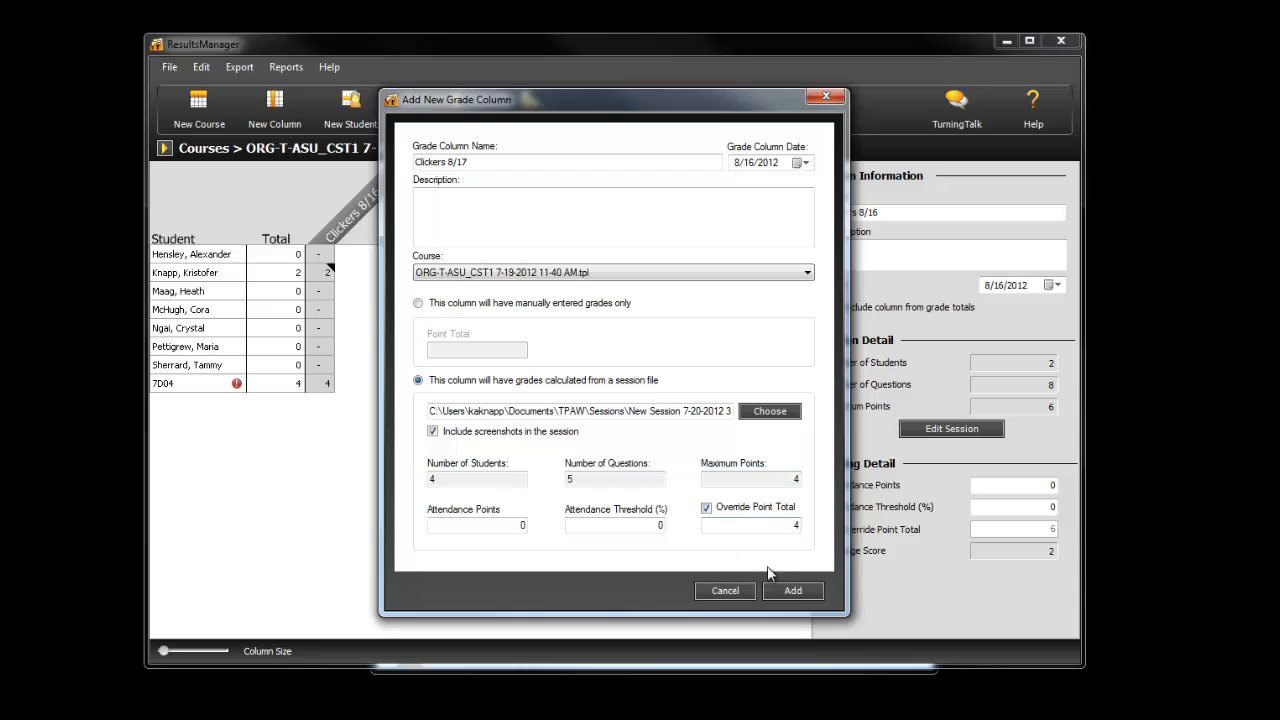
pyautogui.doubleClick(782, 527)
pyautogui.write('1')
pyautogui.click(790, 591)
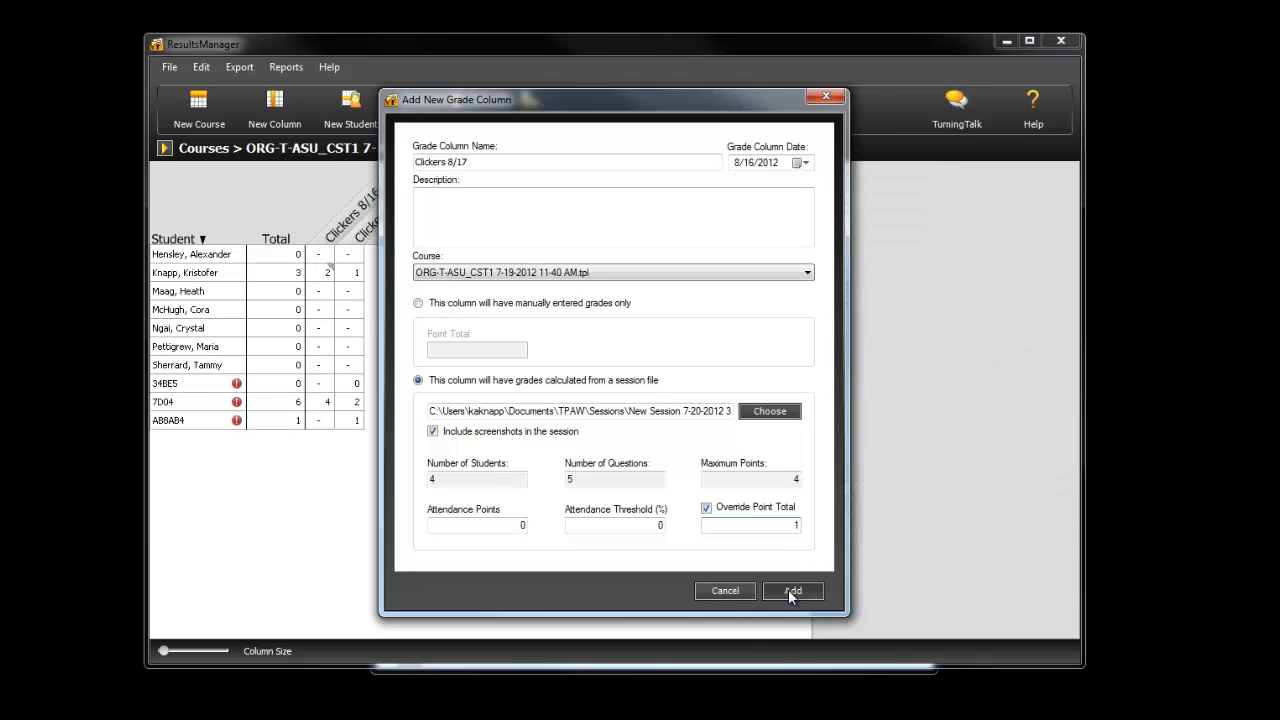
# Review the Clickers 8/17 column information, the second unassigned device's grade details, and the second student's grade details and overall overview.
pyautogui.click(380, 227)
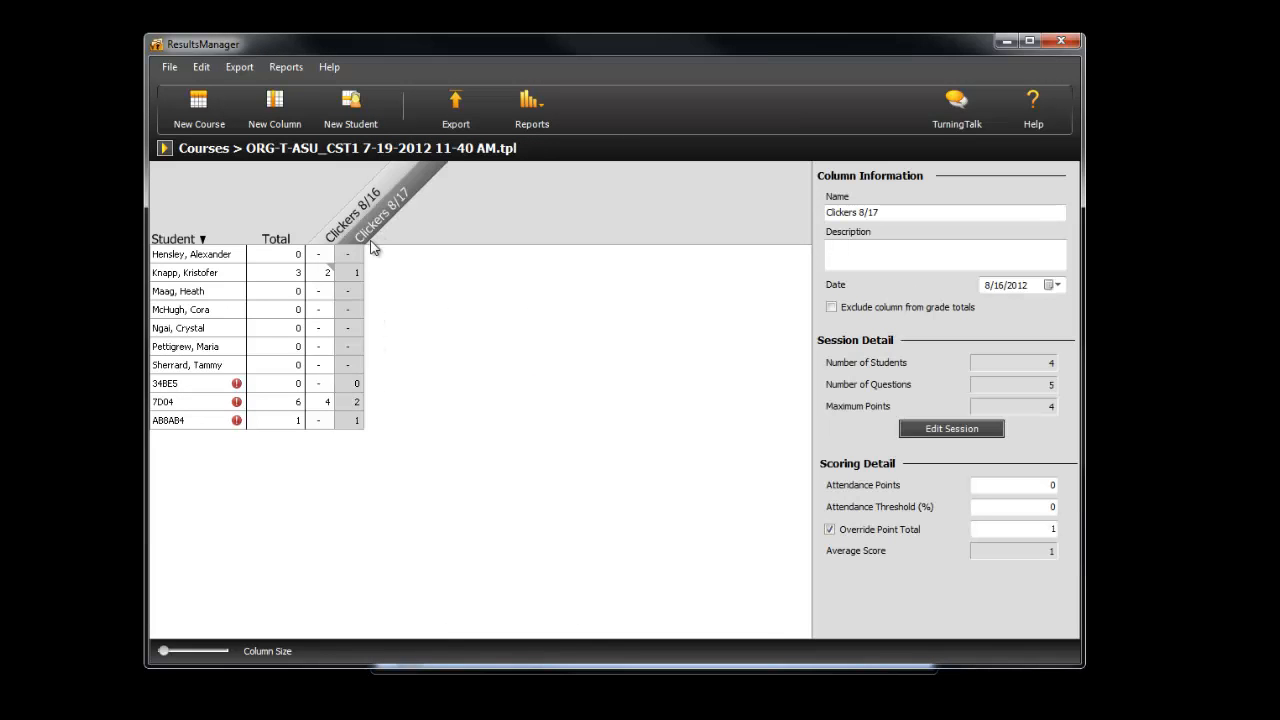
pyautogui.click(359, 411)
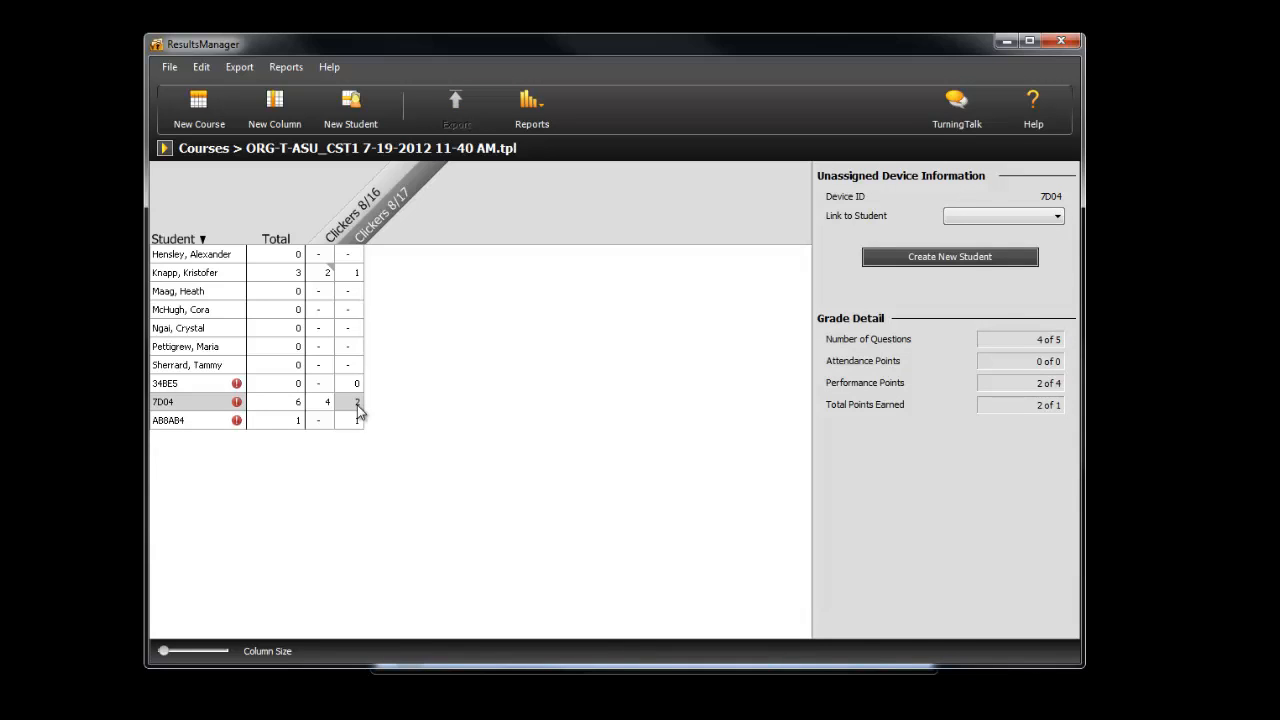
pyautogui.click(357, 272)
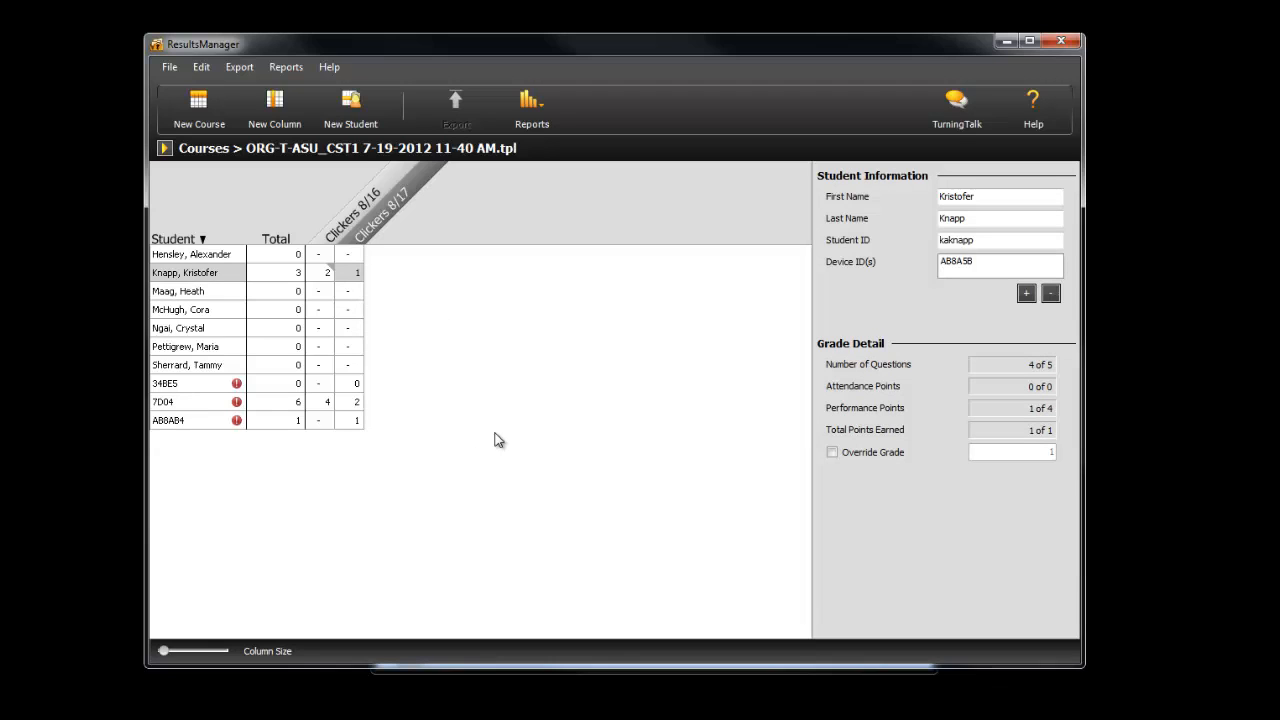
pyautogui.doubleClick(357, 272)
pyautogui.click(208, 272)
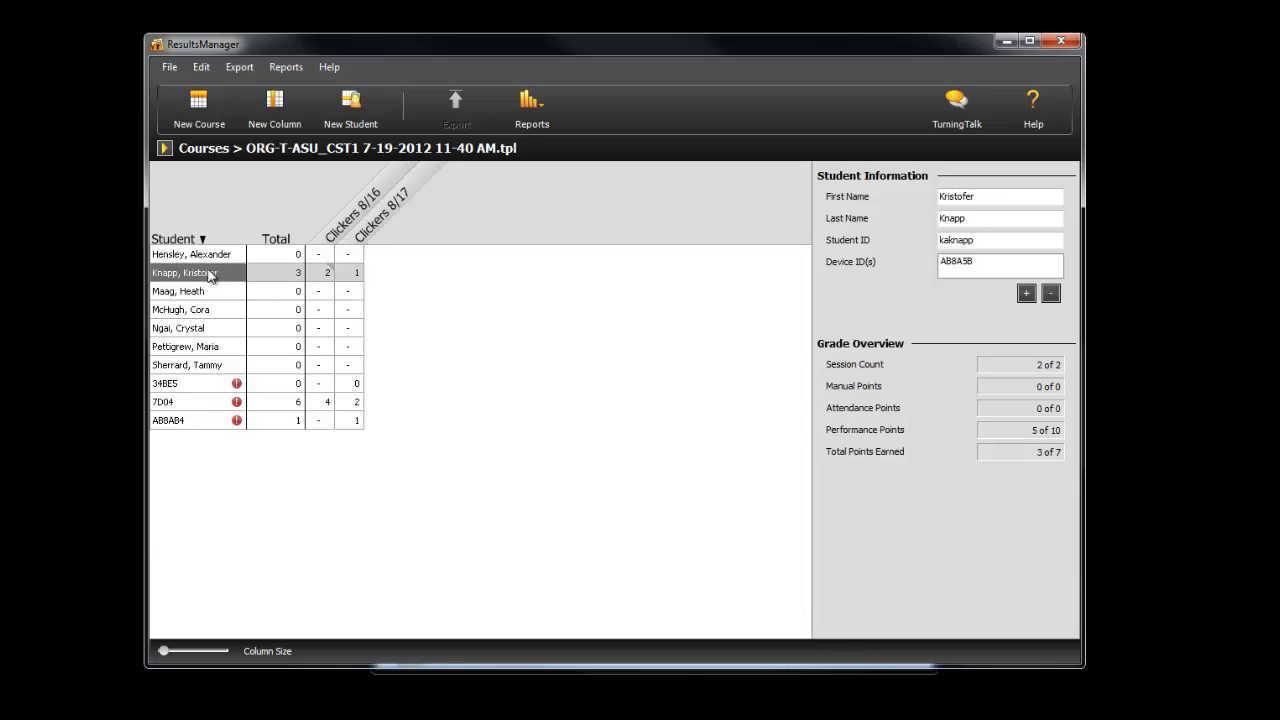
pyautogui.click(353, 273)
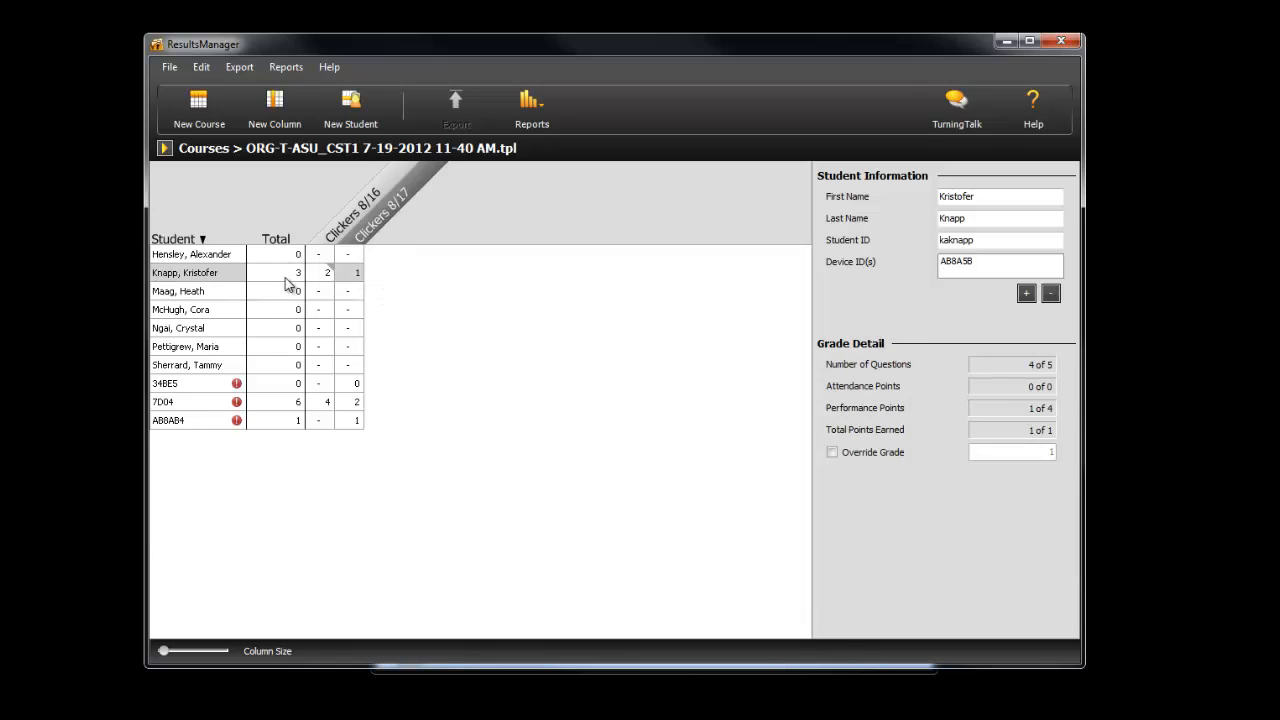
pyautogui.moveTo(1021, 366)
pyautogui.moveTo(1030, 438)
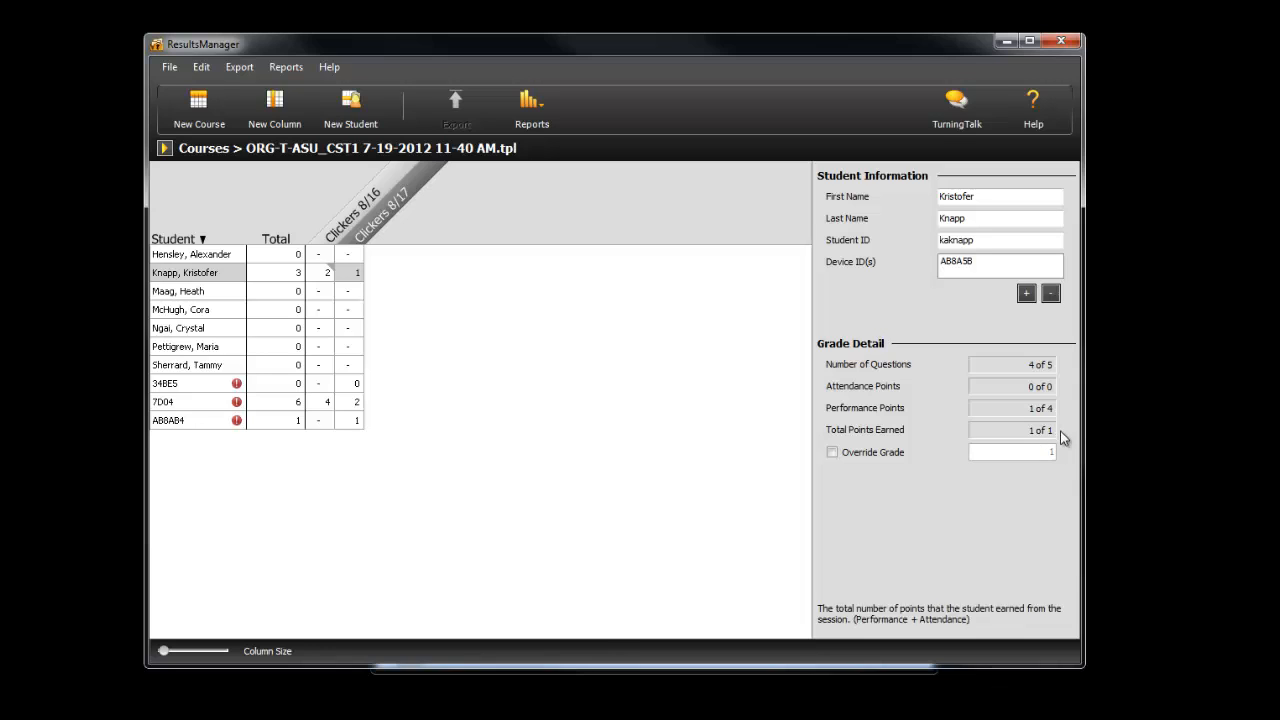
# Open the second student's Clickers 8/17 grade for editing and check the column's scoring details.
pyautogui.doubleClick(350, 273)
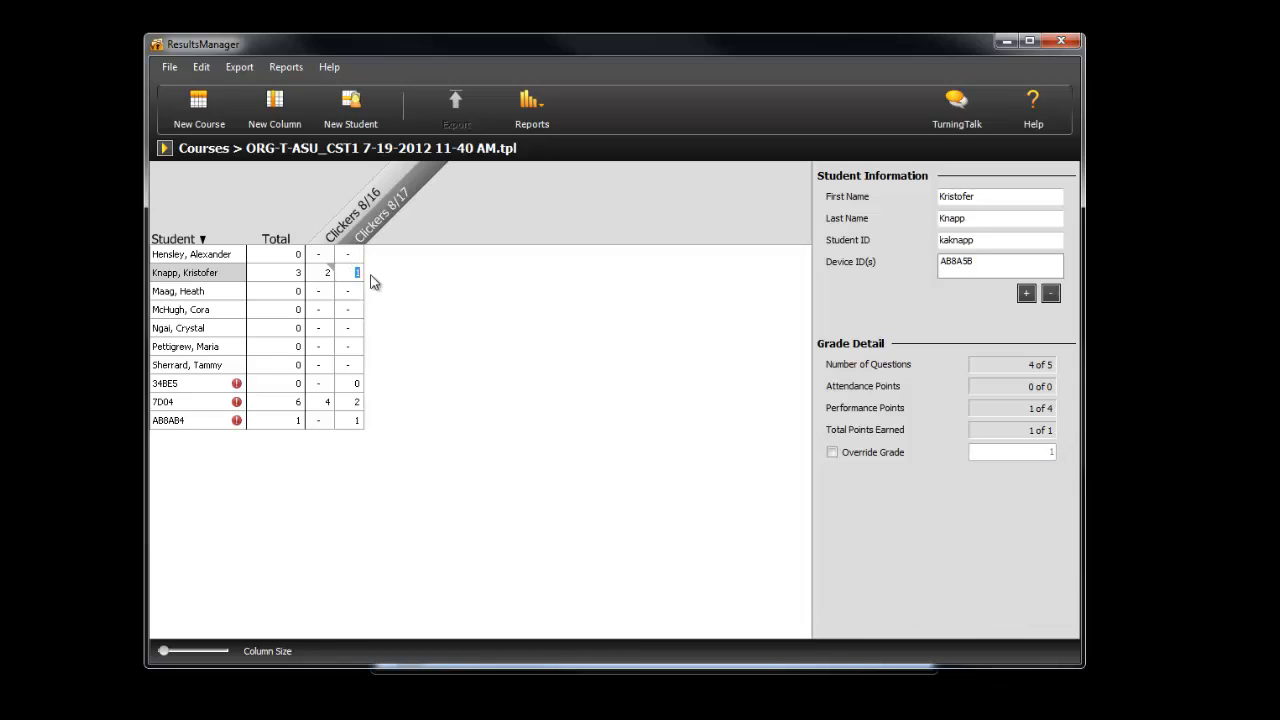
pyautogui.click(435, 268)
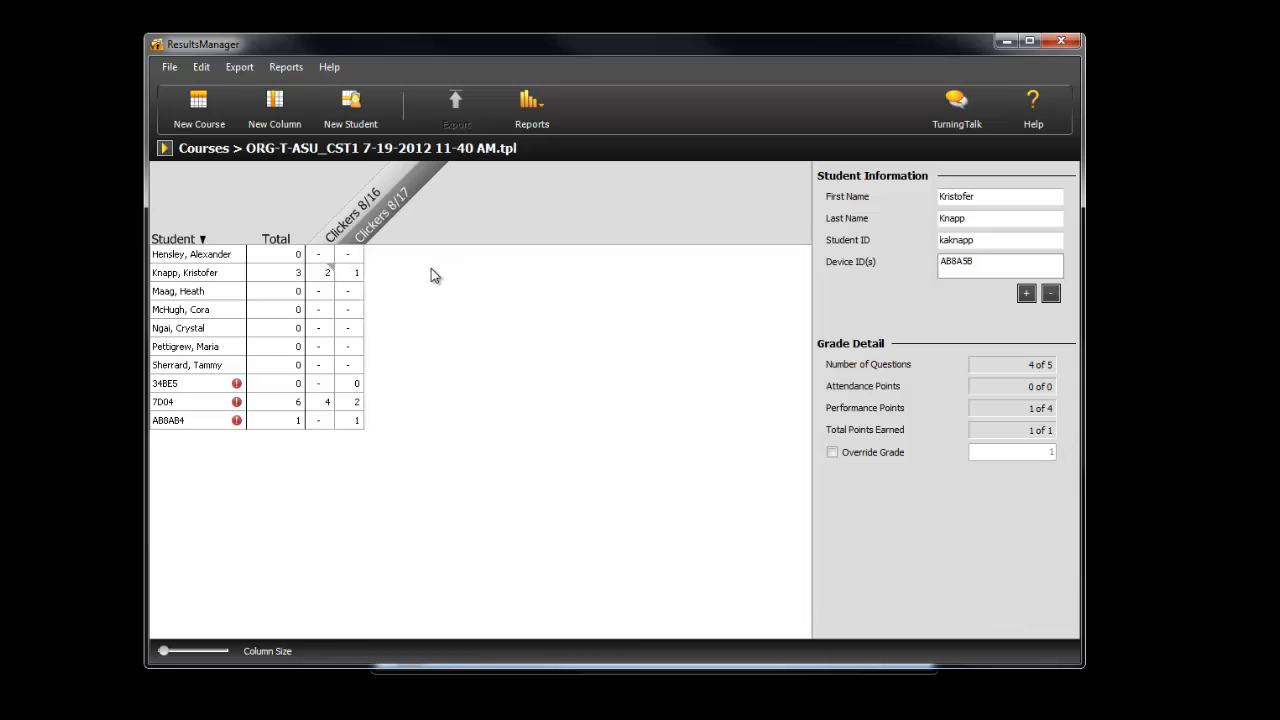
pyautogui.click(348, 274)
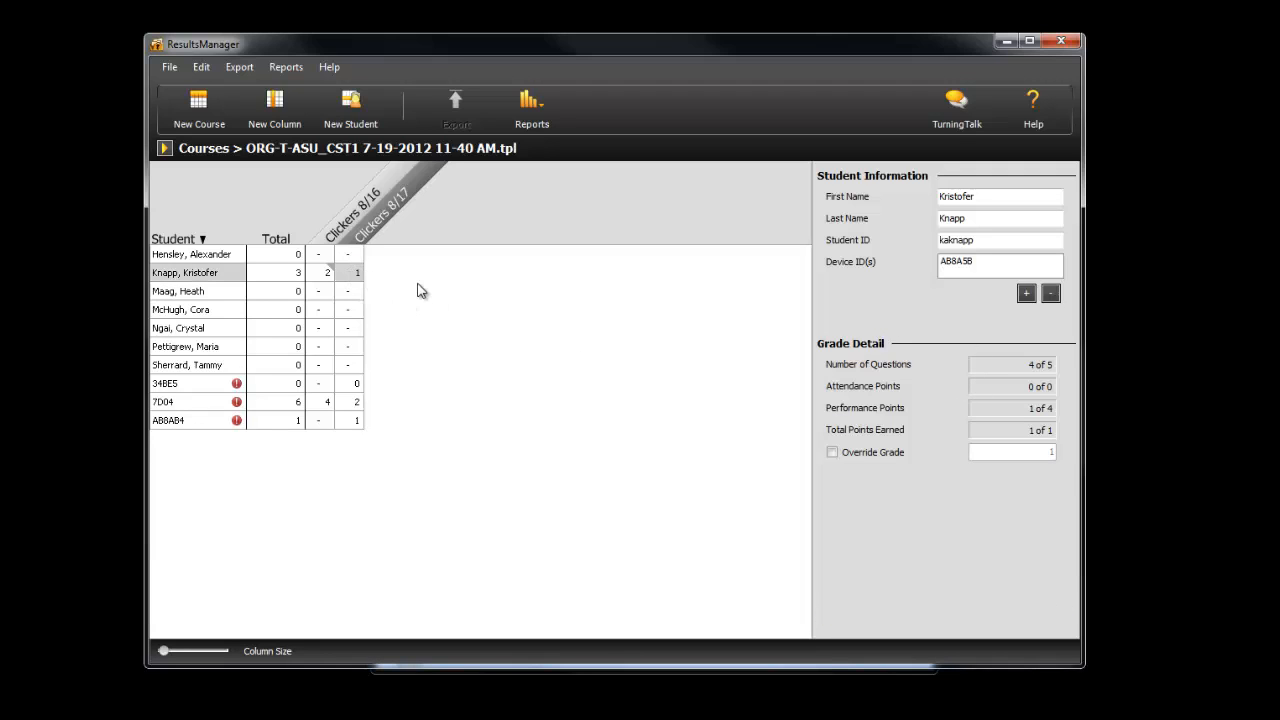
pyautogui.click(352, 275)
pyautogui.click(409, 284)
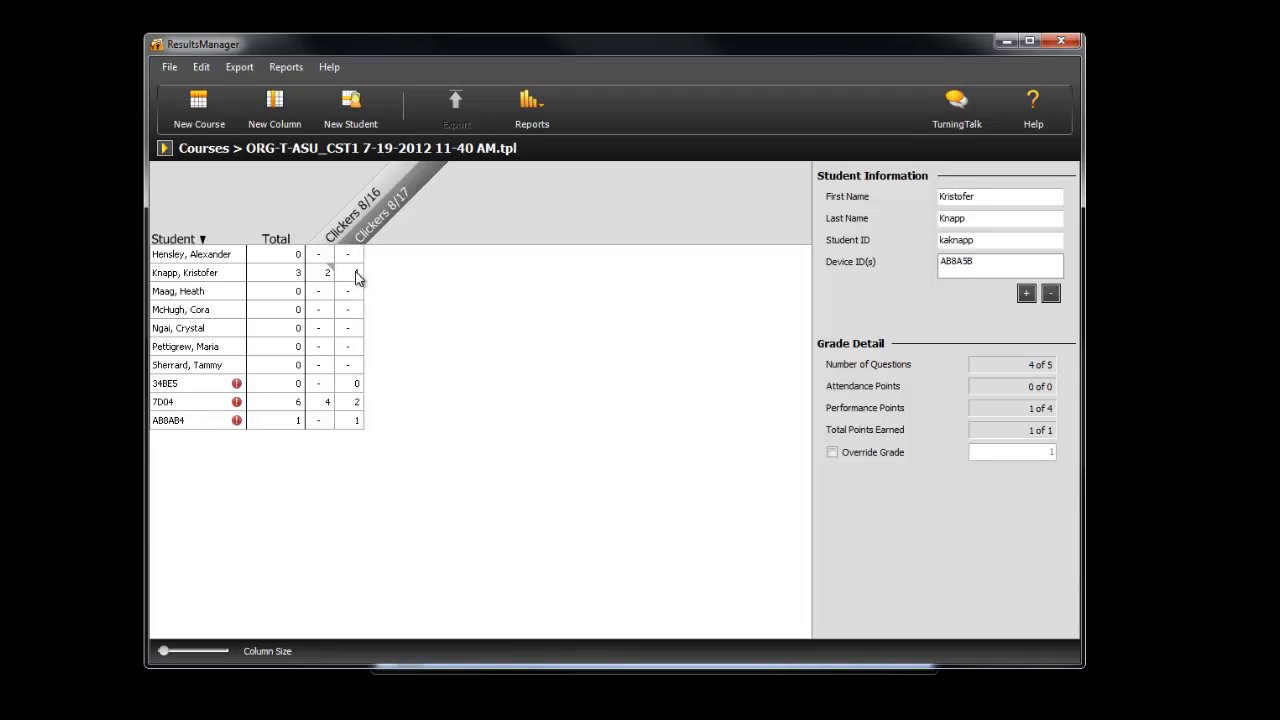
pyautogui.click(353, 272)
pyautogui.click(356, 273)
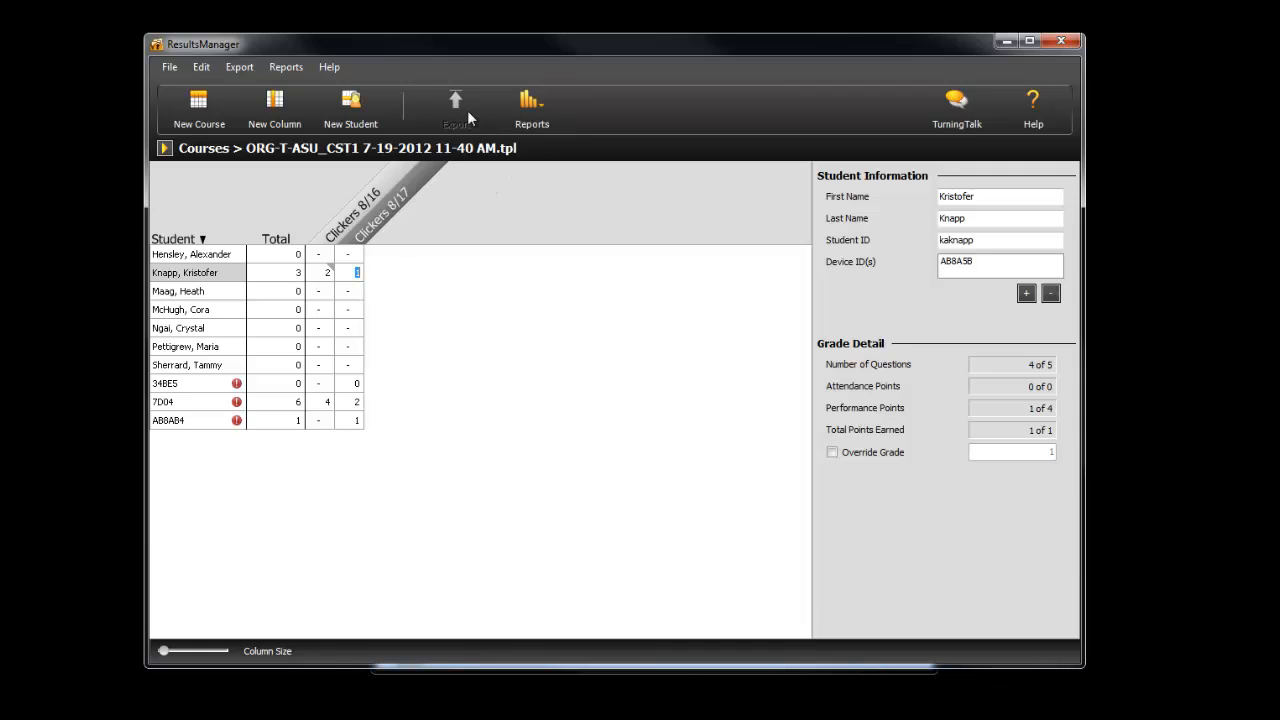
pyautogui.click(394, 204)
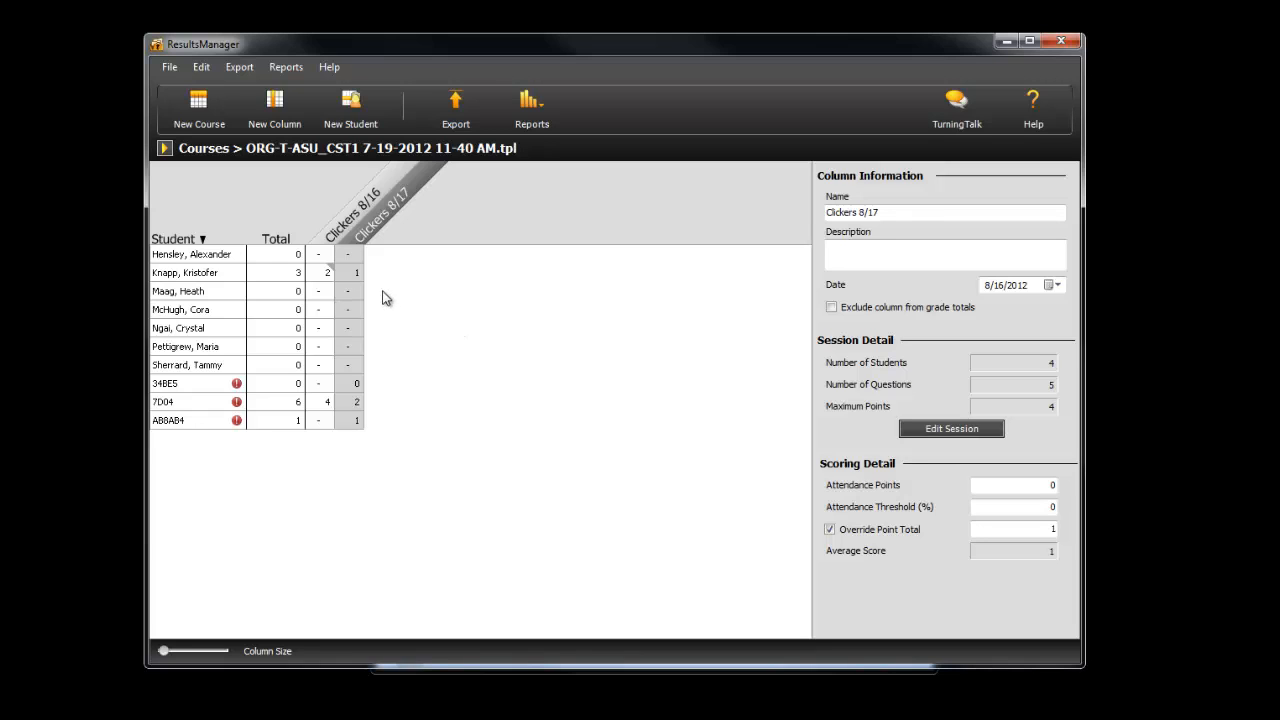
pyautogui.click(356, 272)
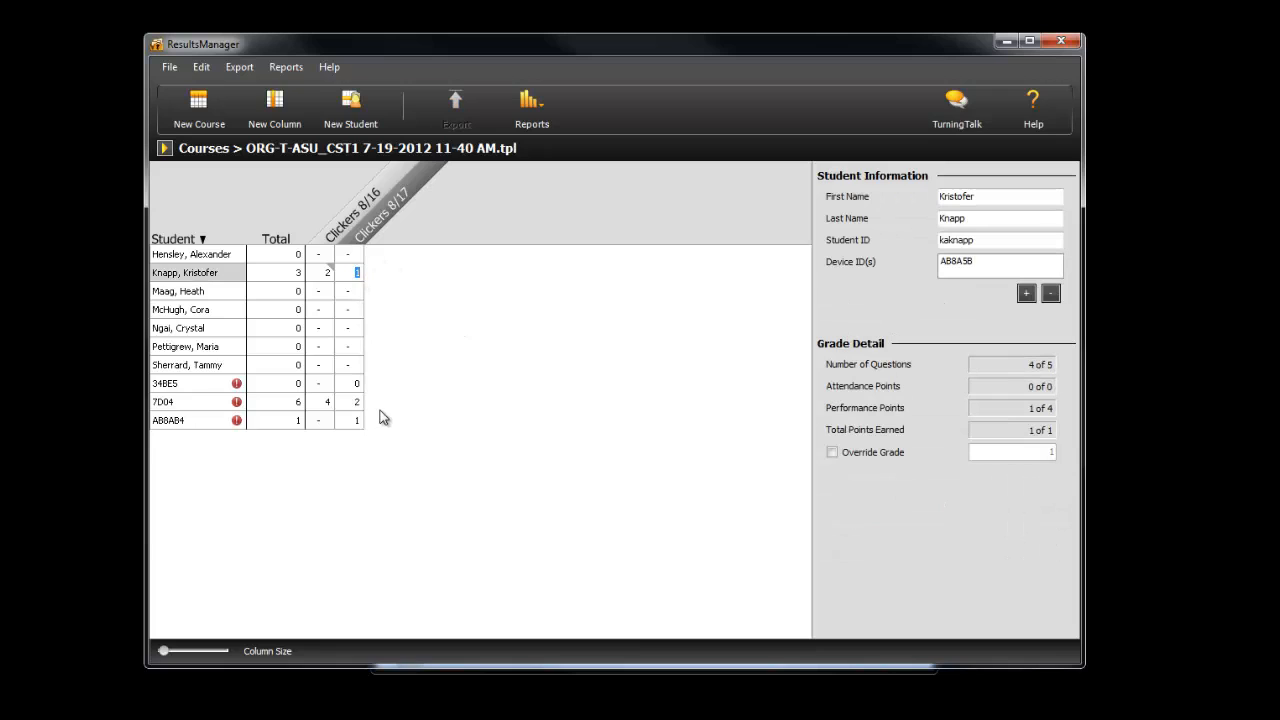